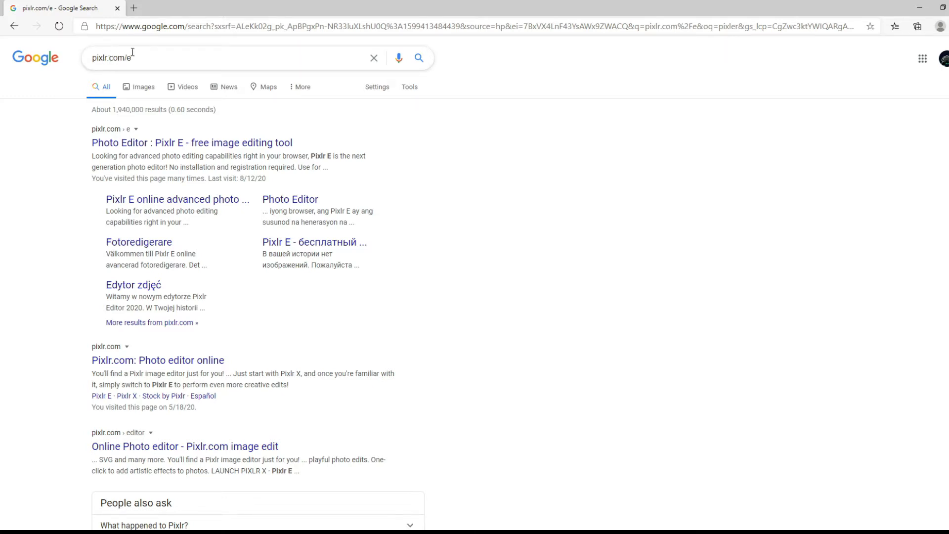
Open the Pixlr E site from the search results and create a new 1920 x 1080 image named thumbnail.
left_click(159, 143)
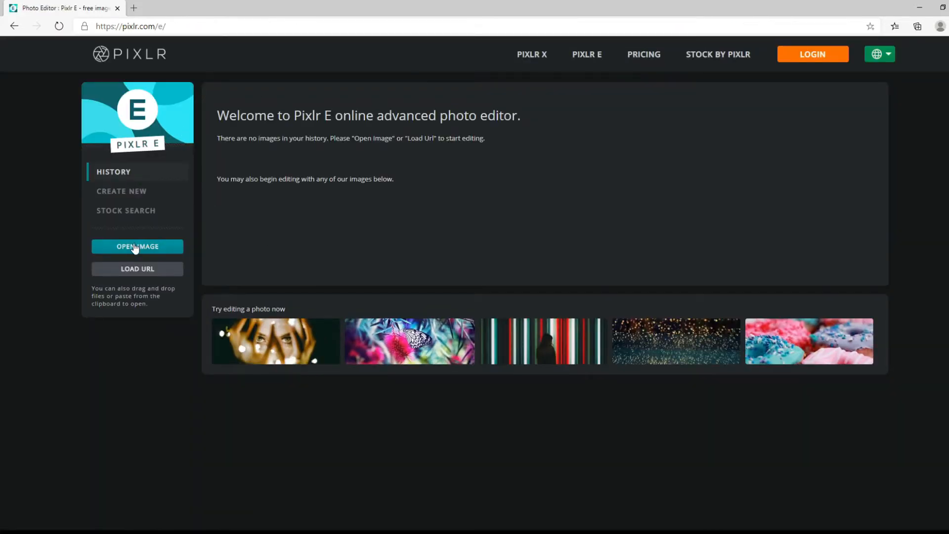
left_click(126, 192)
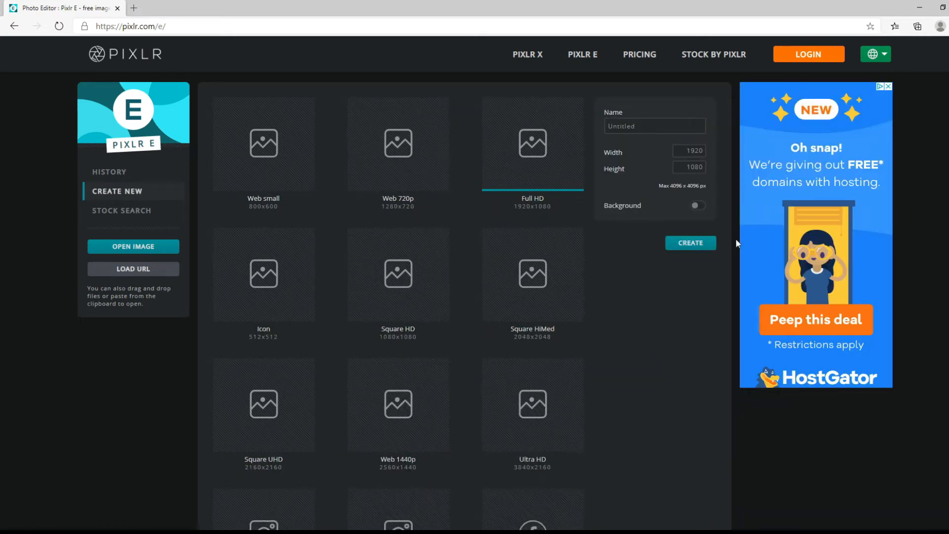
left_click(662, 128)
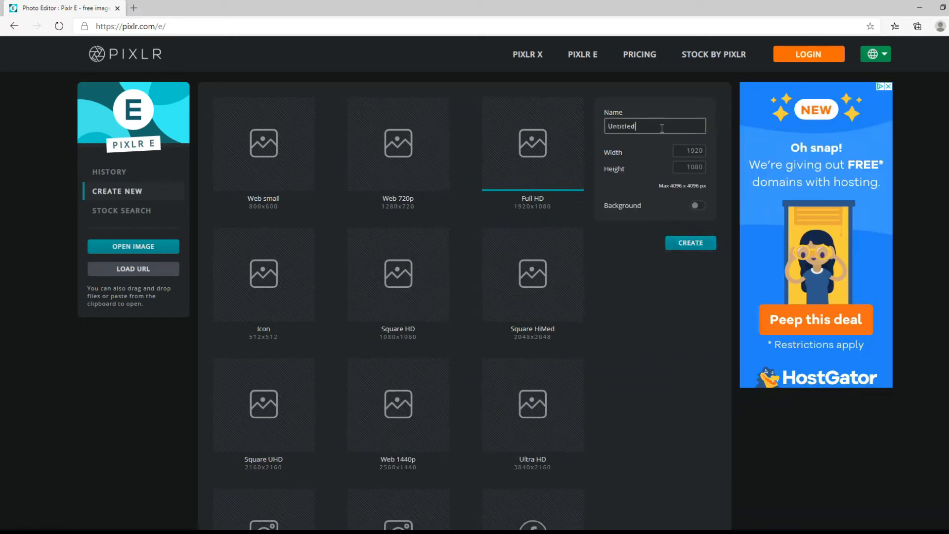
key("BackSpace")
key("BackSpace")
key("BackSpace")
key("BackSpace")
key("BackSpace")
key("BackSpace")
key("BackSpace")
type("thumbnail")
left_click(690, 242)
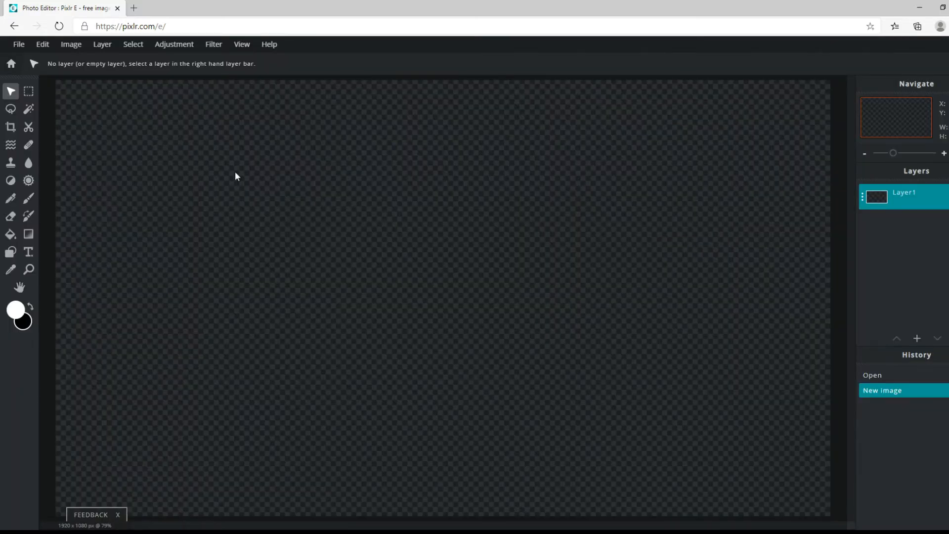
Search Google Images in a new tab for "call of duty background" and copy the first wallpaper's image address.
left_click(134, 8)
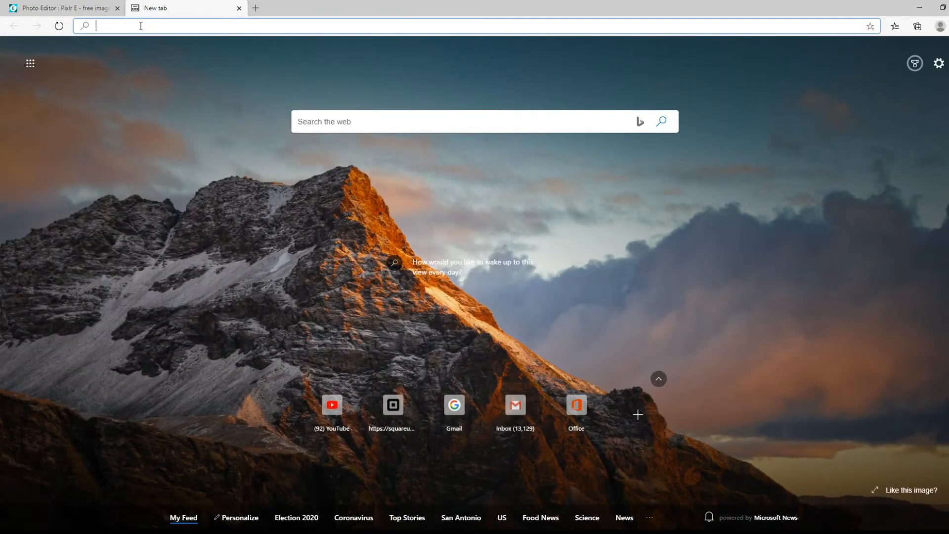
type("ca")
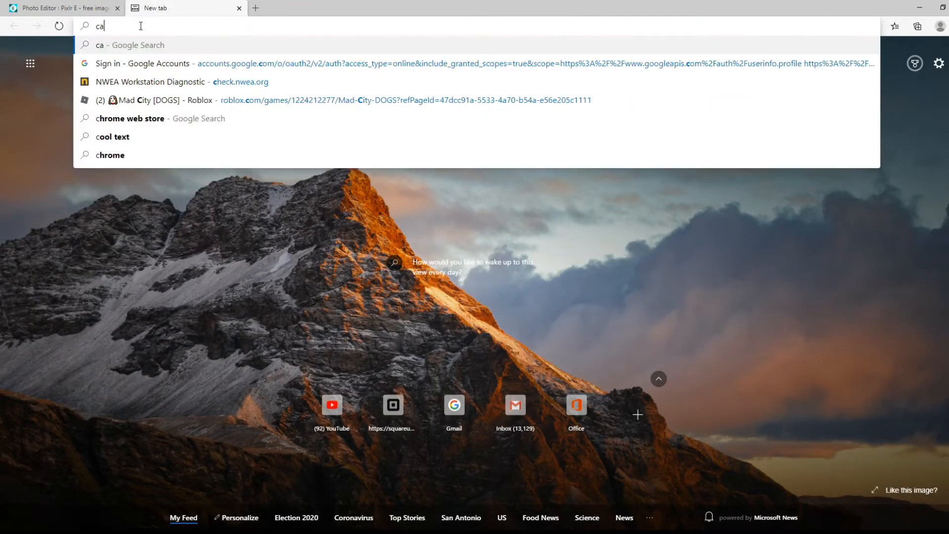
type("ll of ")
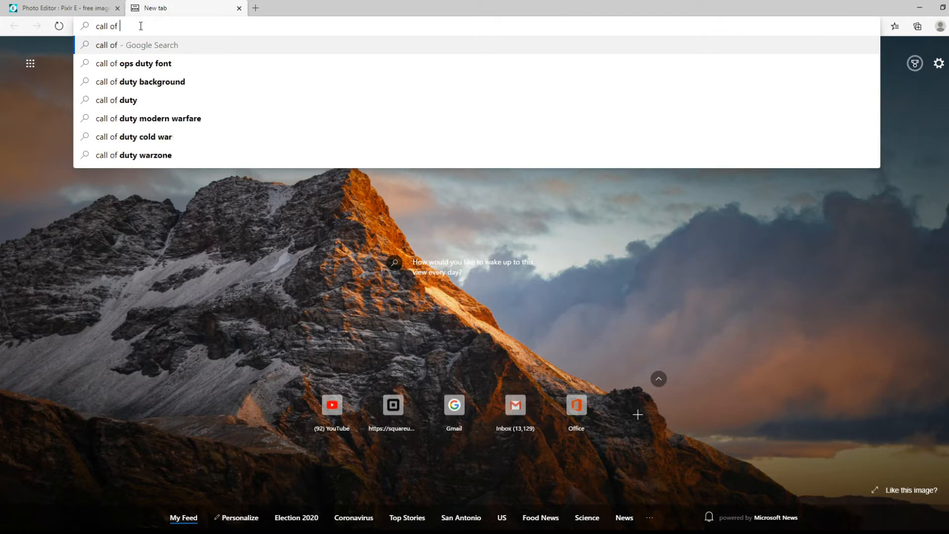
type("duty")
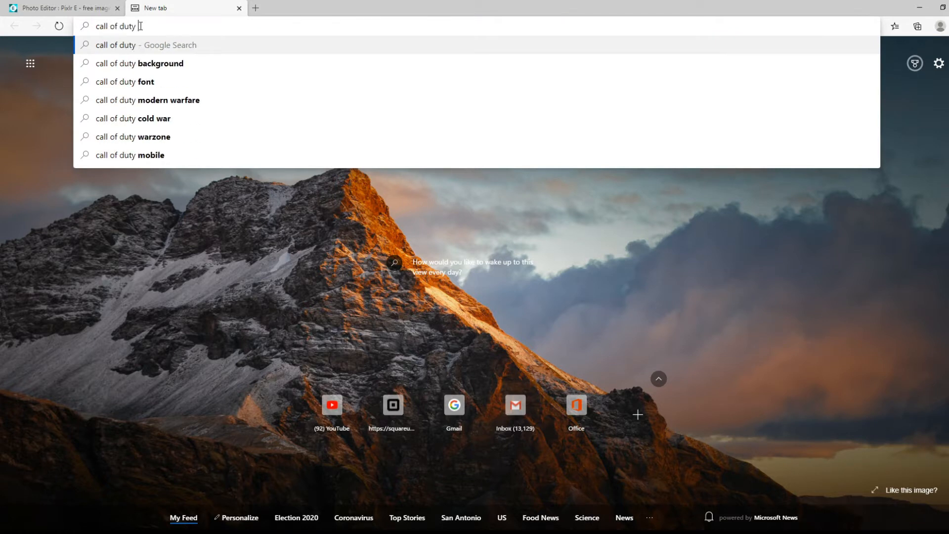
left_click(191, 59)
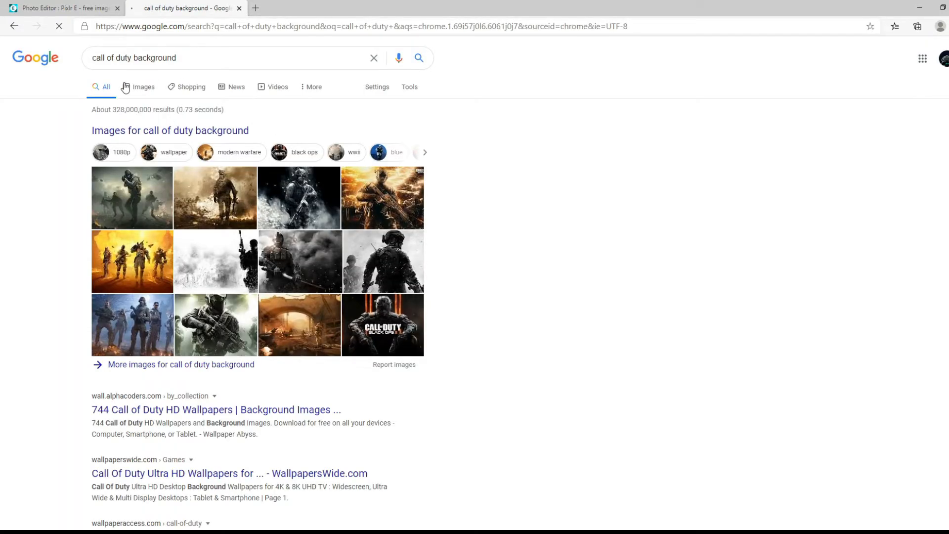
left_click(130, 87)
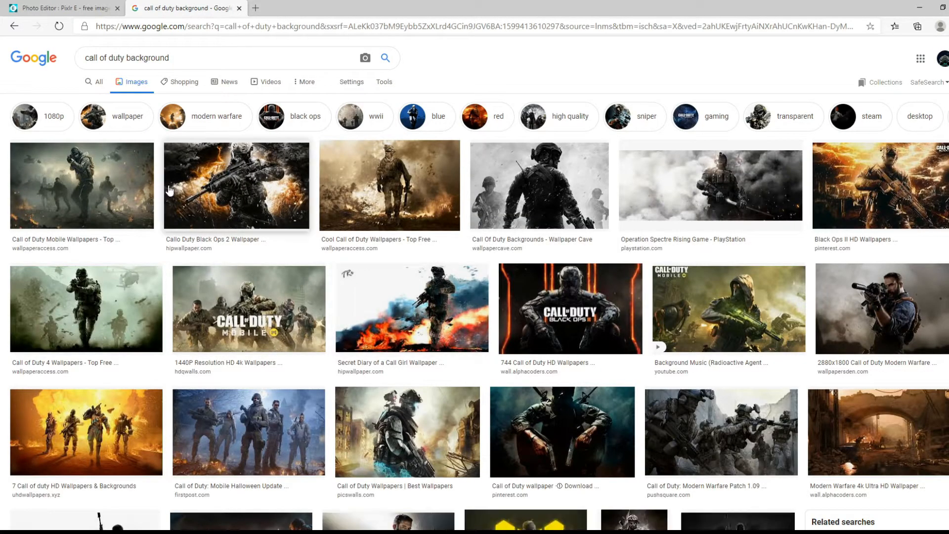
left_click(75, 187)
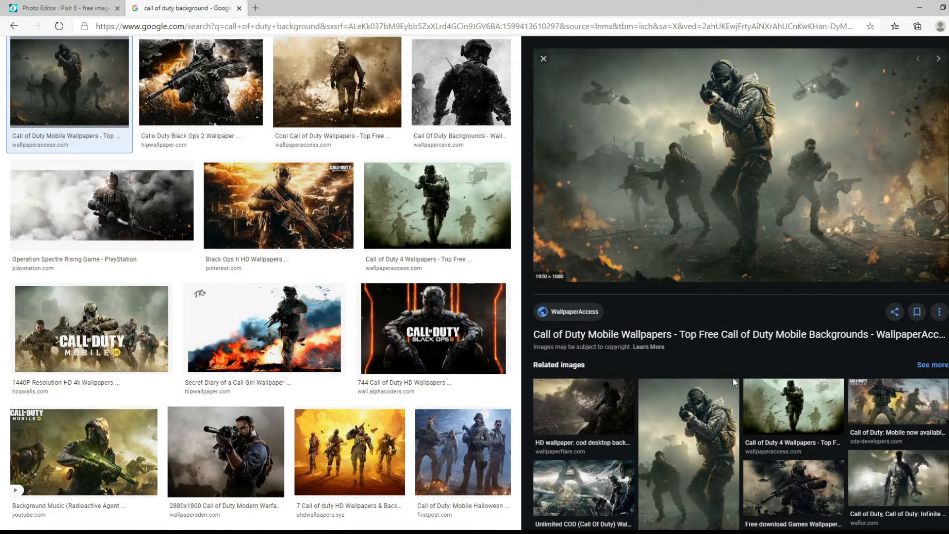
left_click(61, 13)
left_click(99, 45)
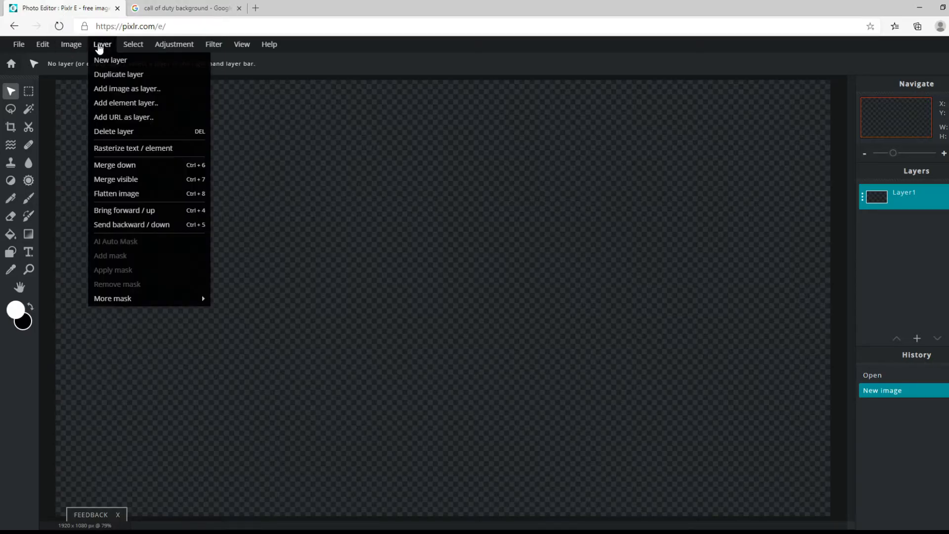
left_click(126, 119)
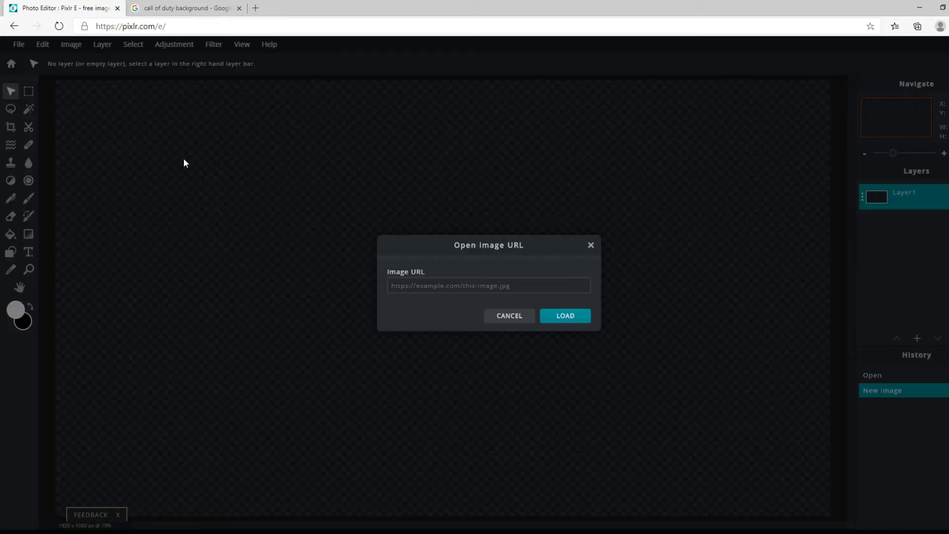
left_click(413, 277)
type("https://wallpaperaccess.com/full/1470806.jpg")
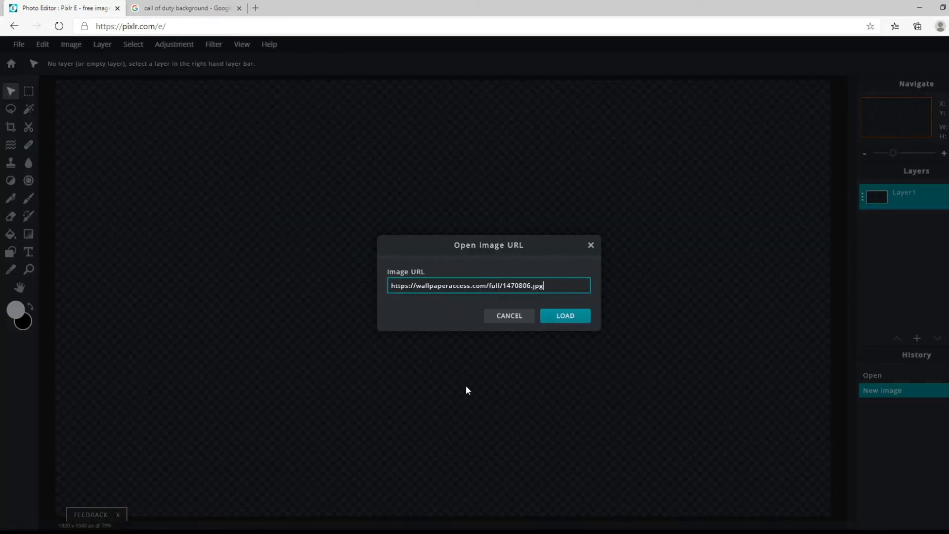
left_click(554, 316)
mouse_move(515, 275)
left_mouse_down()
mouse_move(479, 257)
mouse_move(525, 270)
mouse_move(506, 267)
left_mouse_up()
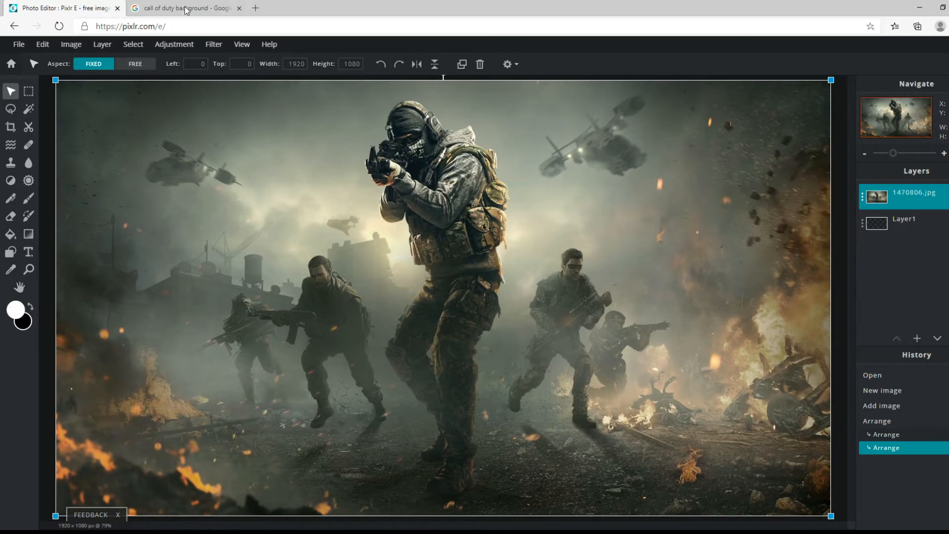
left_click(40, 268)
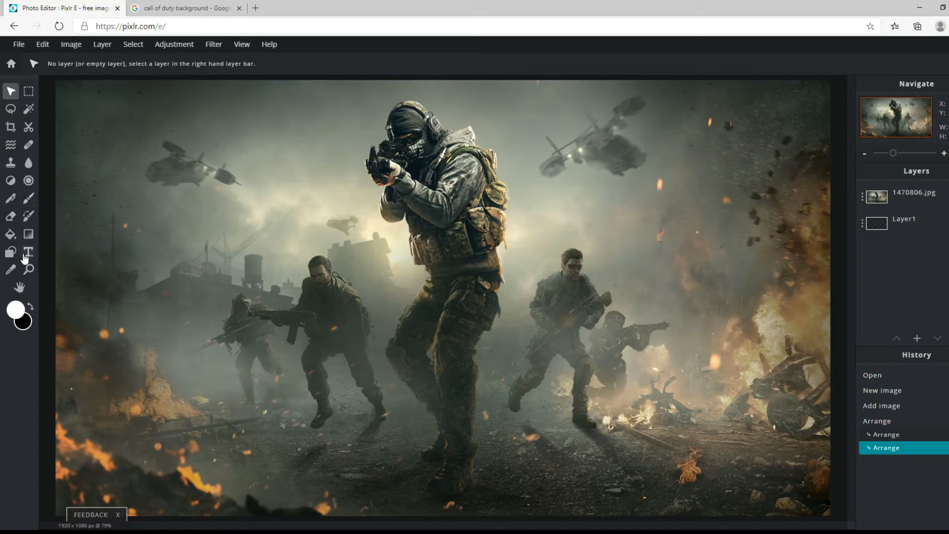
Add a text layer across the middle of the image and replace its placeholder with "call of duty".
left_click(28, 253)
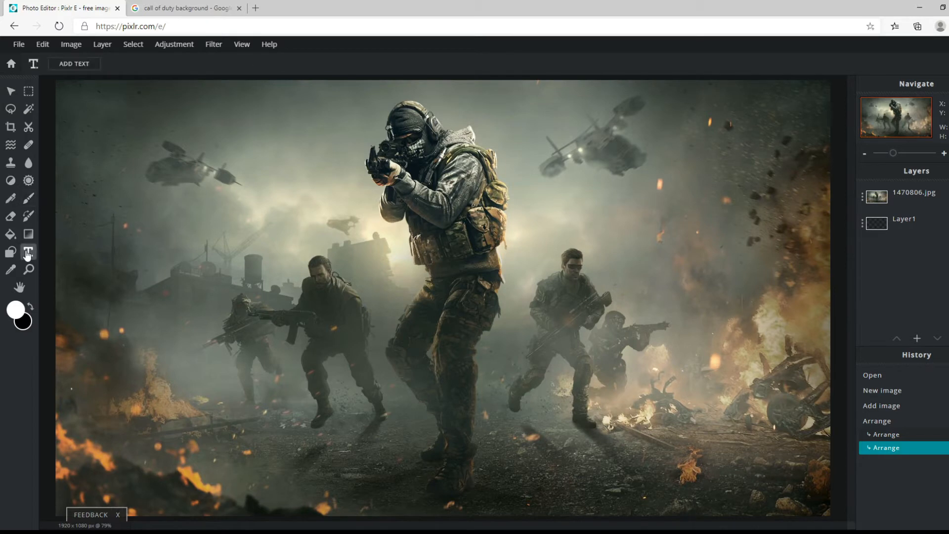
left_click(74, 63)
left_click(670, 285)
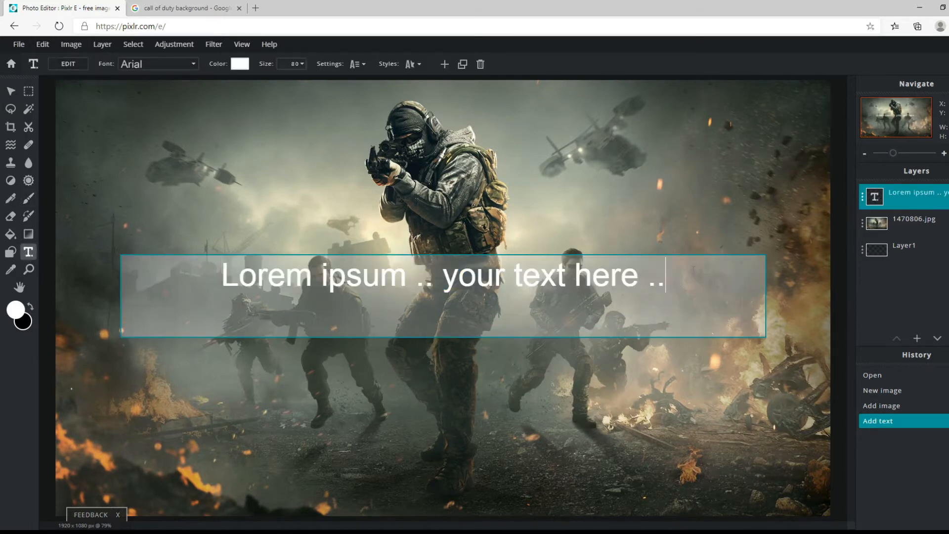
key("BackSpace")
key("BackSpace")
key("BackSpace")
key("BackSpace")
key("BackSpace")
key("BackSpace")
key("BackSpace")
key("BackSpace")
key("BackSpace")
key("BackSpace")
key("BackSpace")
key("BackSpace")
key("BackSpace")
key("BackSpace")
key("BackSpace")
key("BackSpace")
key("BackSpace")
key("BackSpace")
key("BackSpace")
key("BackSpace")
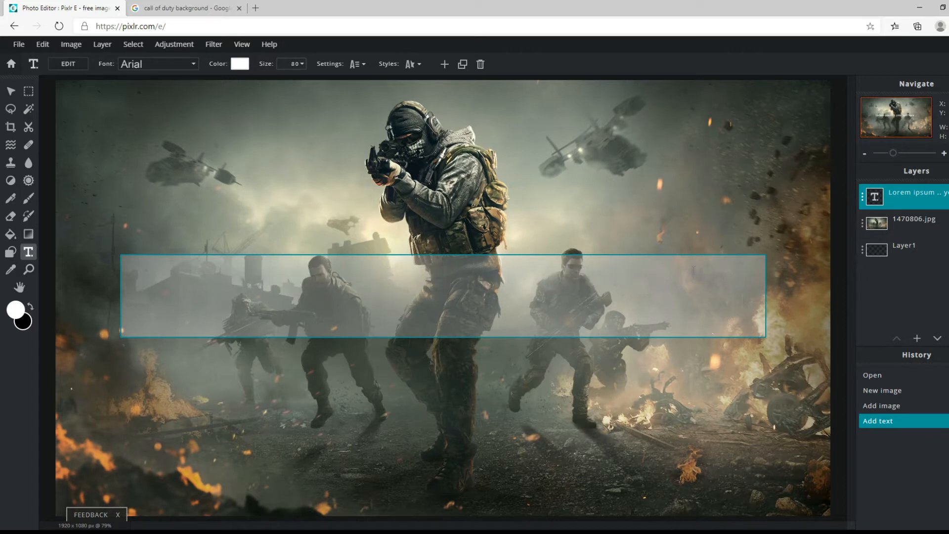
type("Calll")
key("BackSpace")
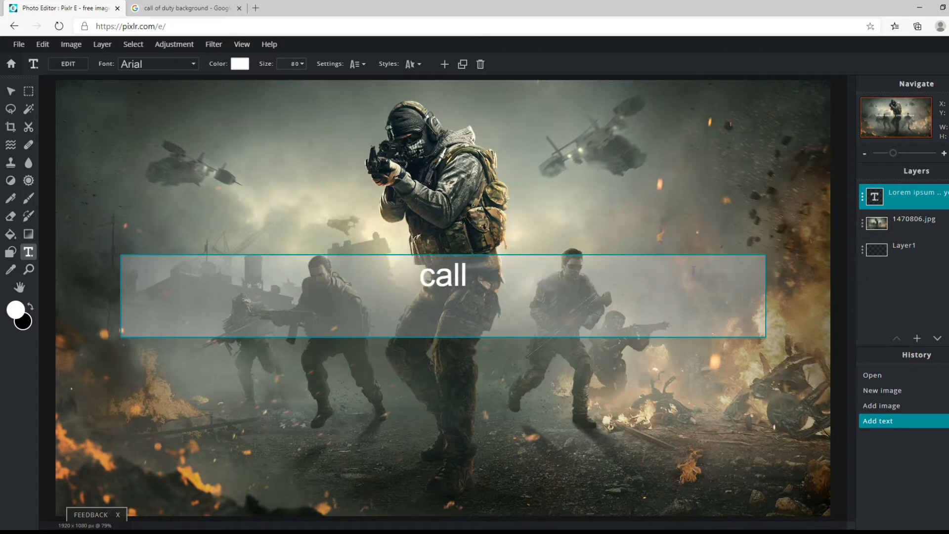
type("of d")
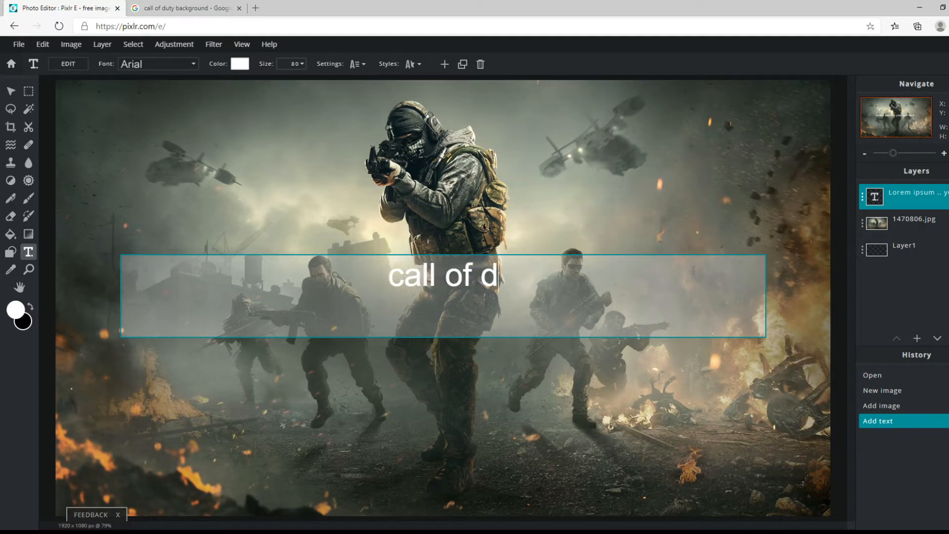
type("uty")
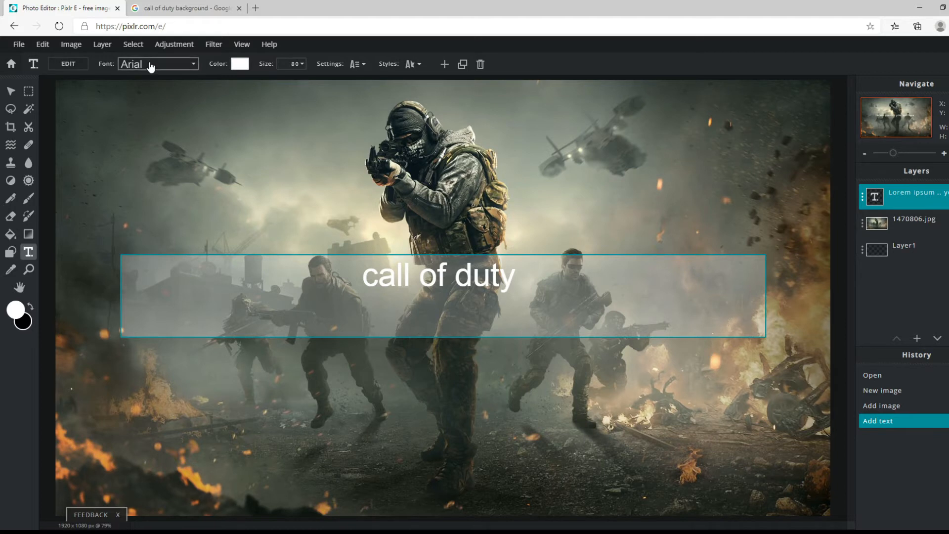
left_click(310, 141)
Browse the available fonts and set the "call of duty" text to Antreas.
left_click(168, 65)
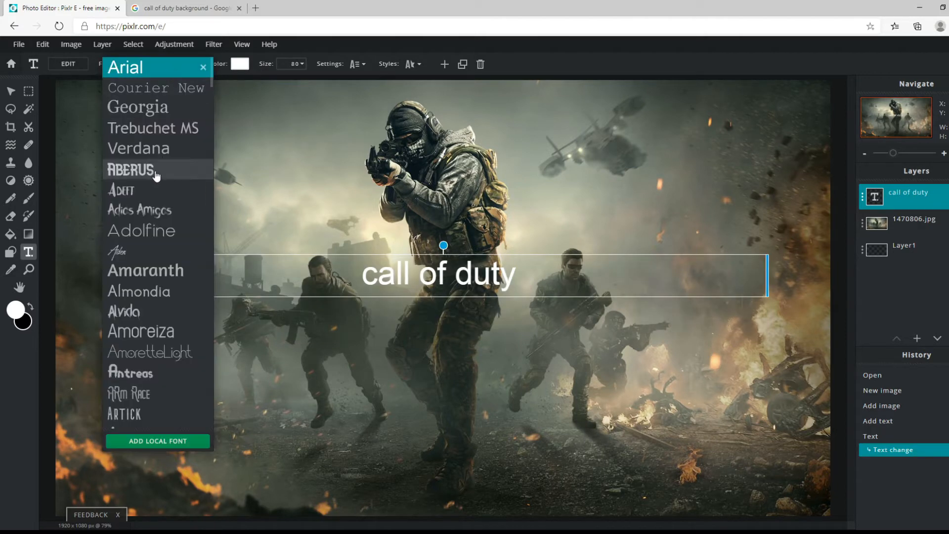
scroll(164, 211, "down", 5)
scroll(182, 154, "up", 2)
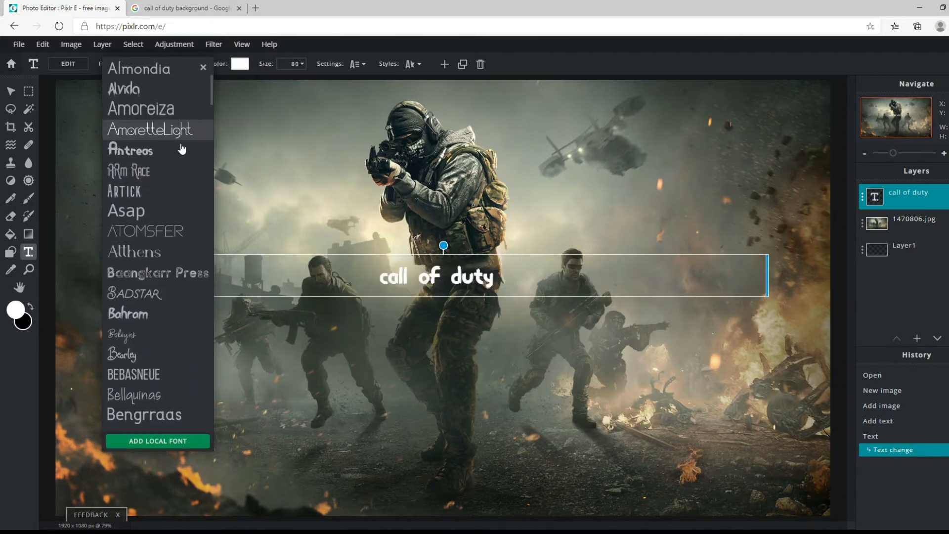
left_click(180, 156)
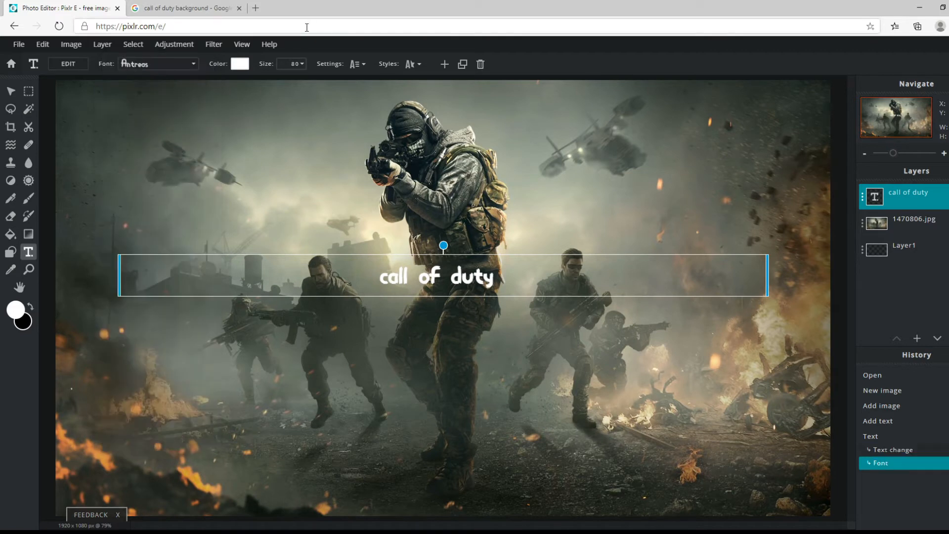
Set the "call of duty" text size to 200 and move the text slightly upward on the image.
left_click(300, 63)
key("BackSpace")
key("BackSpace")
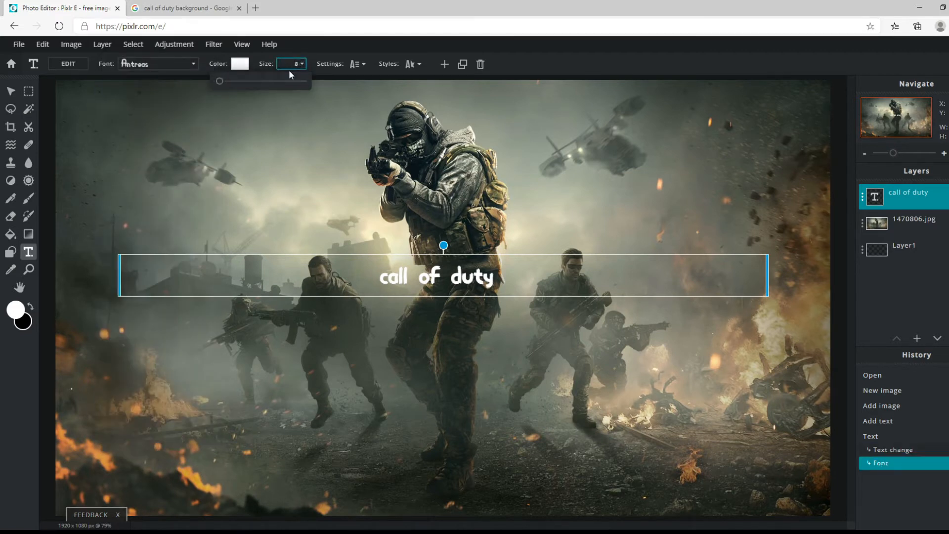
type("200")
key("Return")
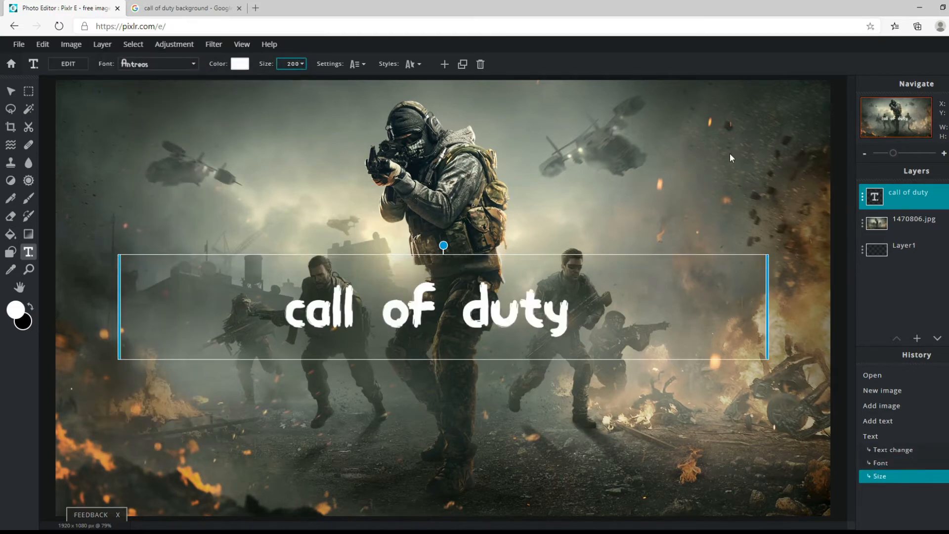
left_click_drag(461, 256, 462, 239)
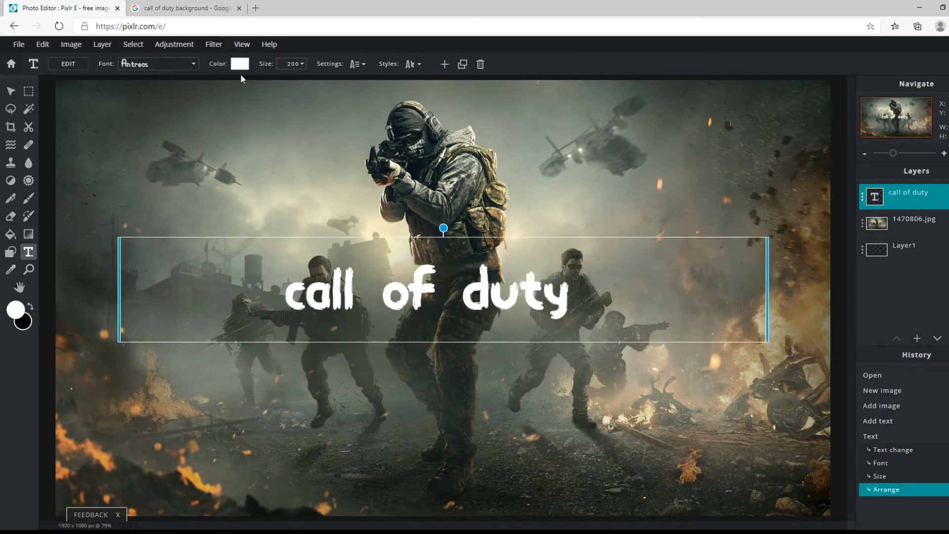
left_click(240, 64)
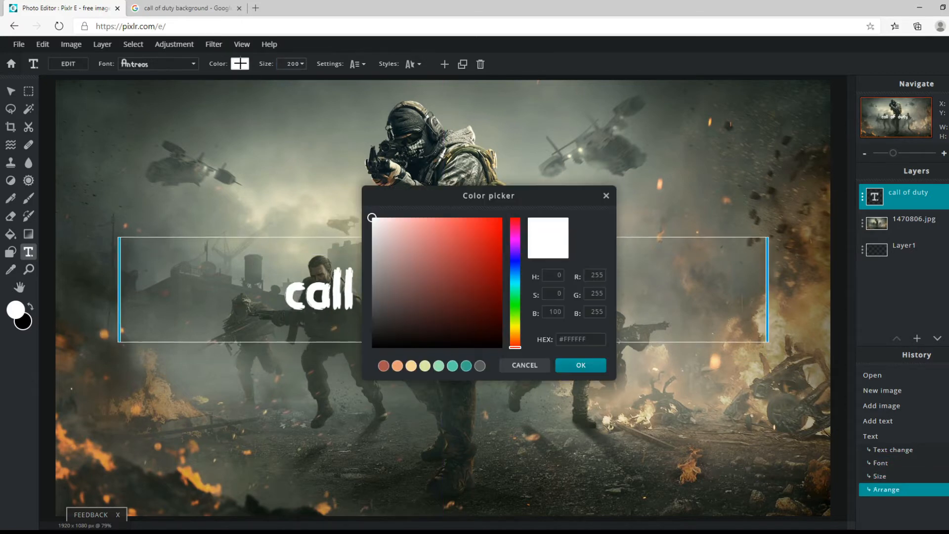
left_click(606, 196)
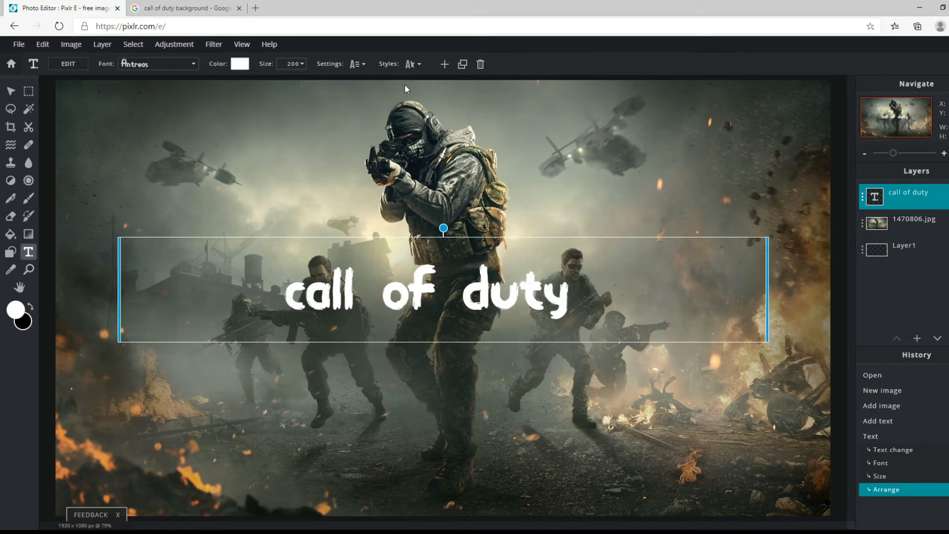
left_click(365, 65)
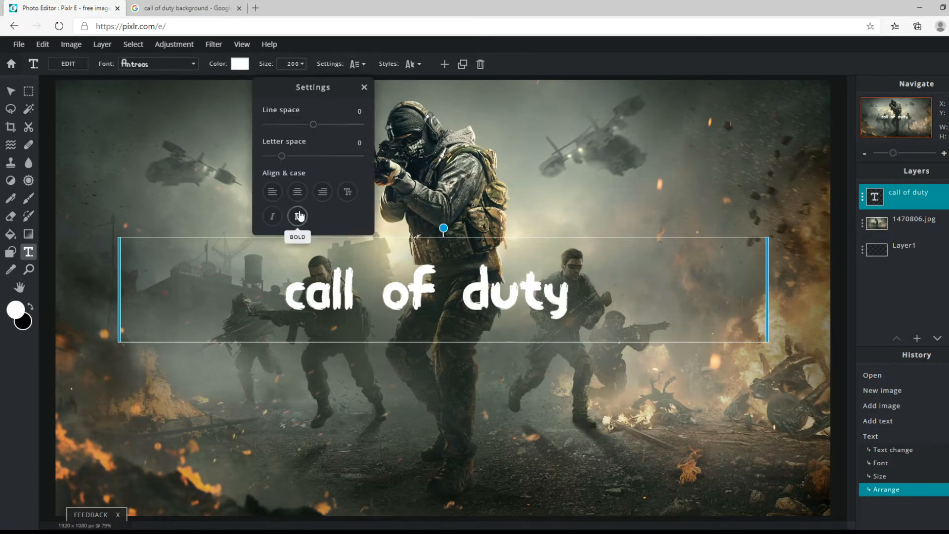
left_click(364, 88)
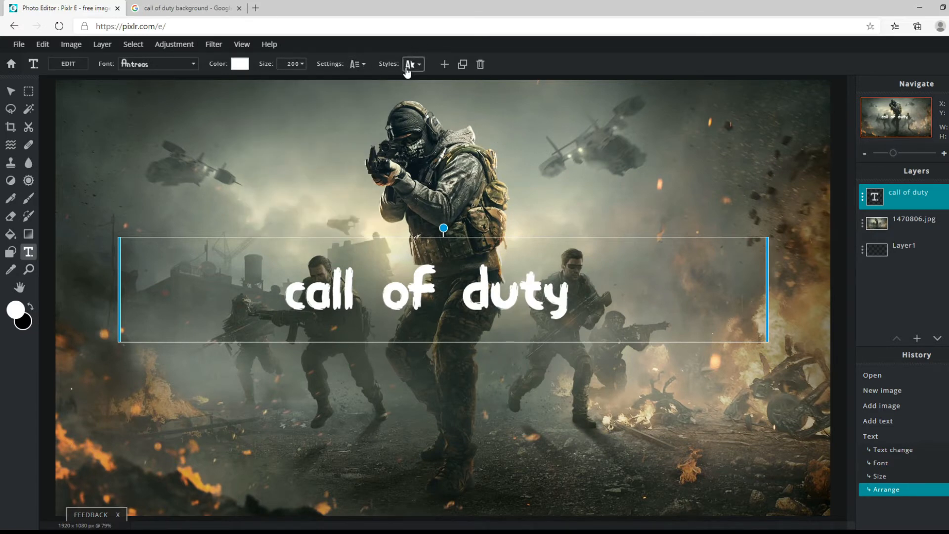
Try a green background behind the "call of duty" text and switch the background style off again.
left_click(412, 64)
left_click(410, 110)
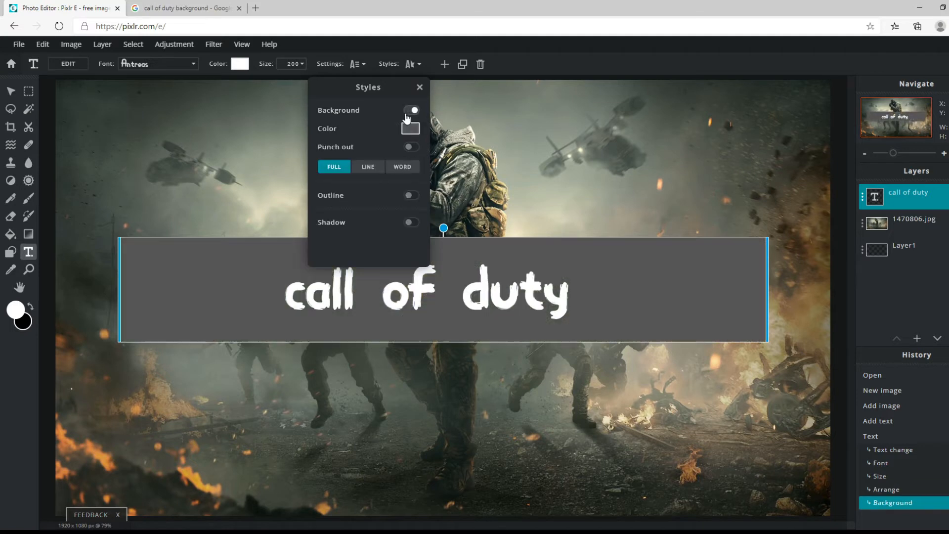
left_click(410, 129)
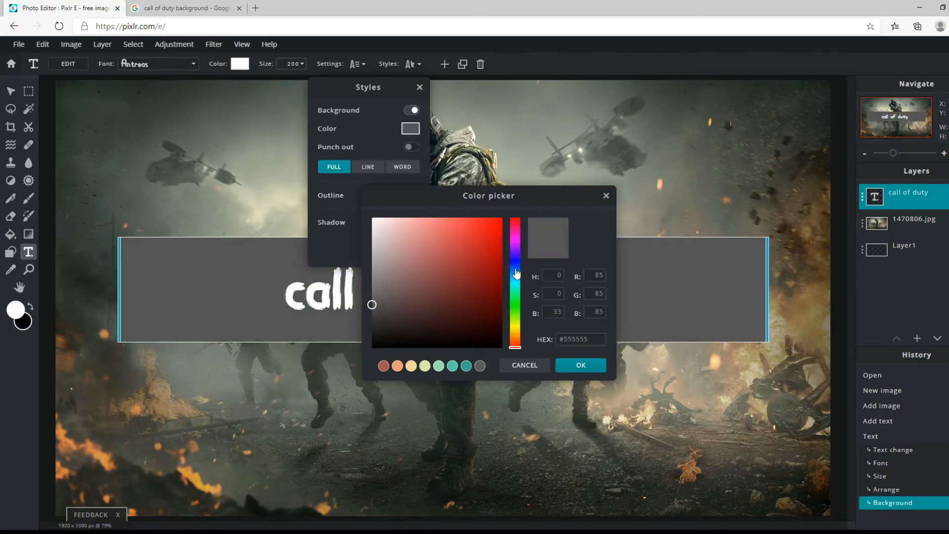
left_click_drag(516, 273, 470, 263)
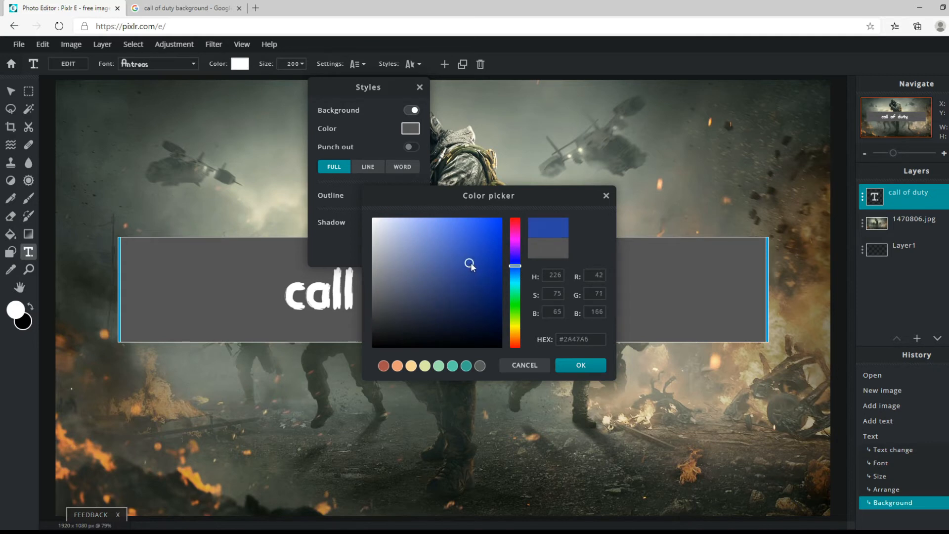
left_click(516, 299)
left_click(488, 271)
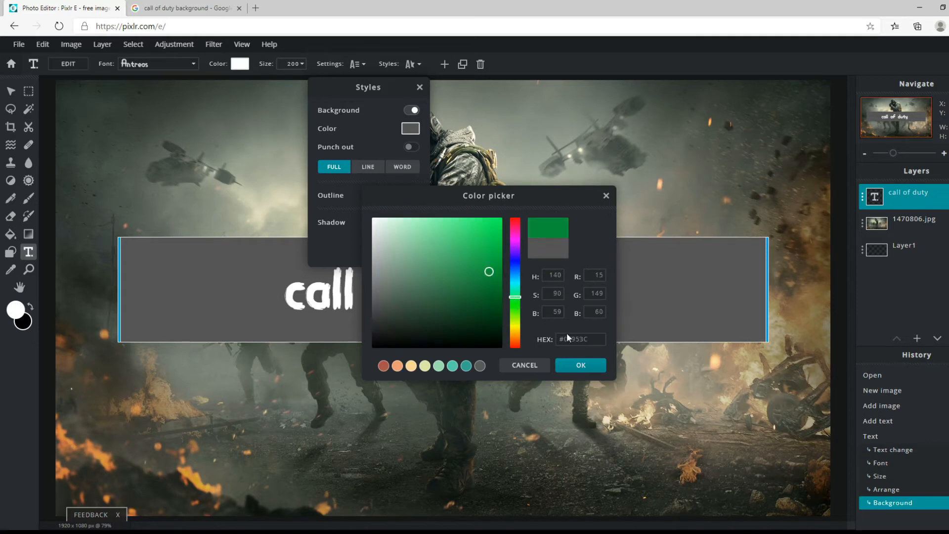
left_click(579, 365)
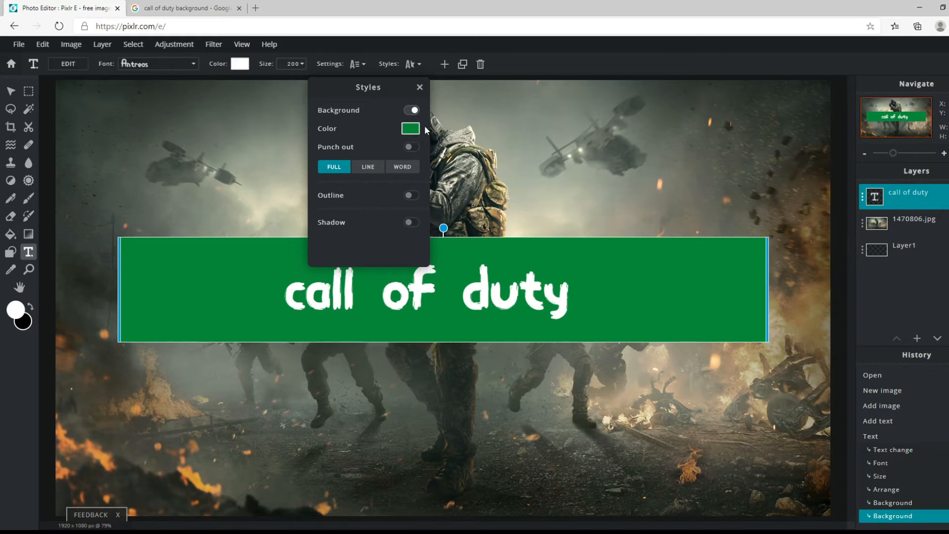
left_click(416, 111)
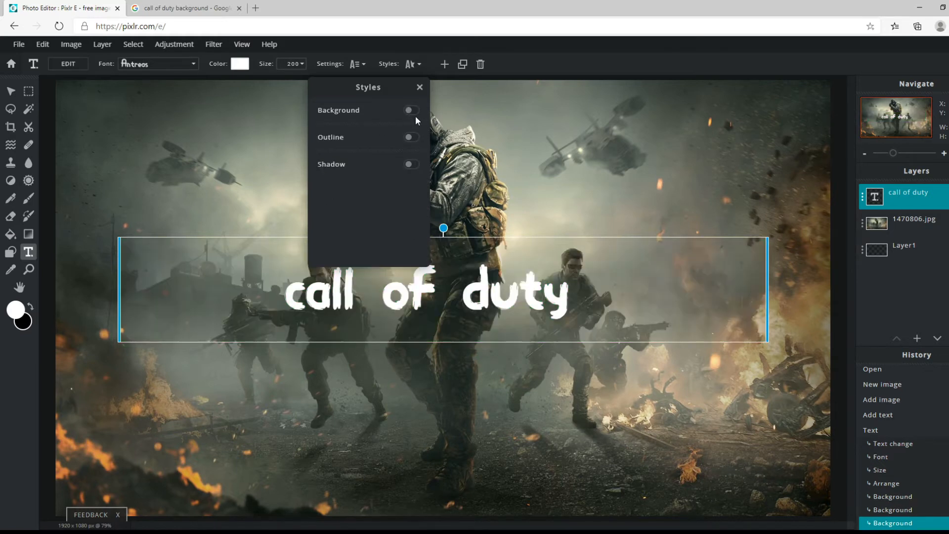
Add an outline of size 3 and a teal-green shadow to the "call of duty" text.
left_click(410, 138)
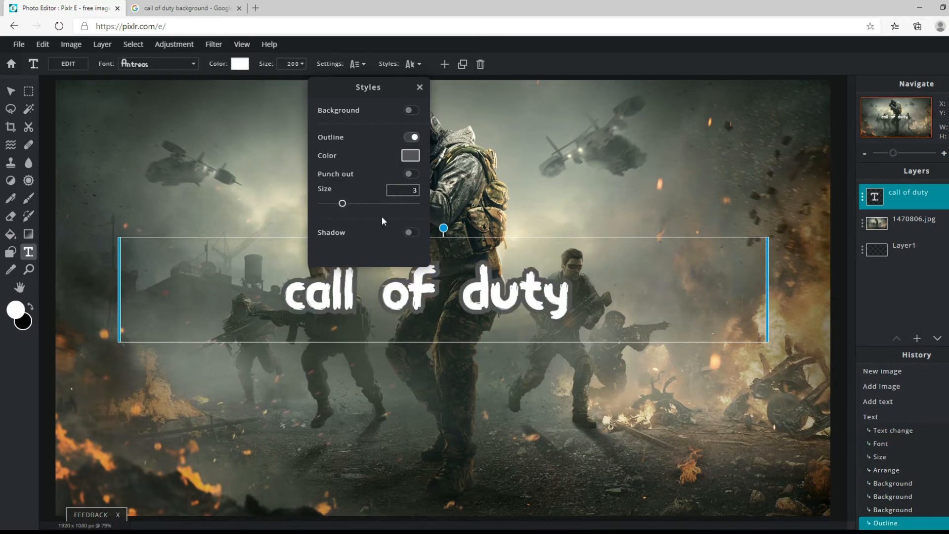
left_click_drag(345, 206, 347, 206)
left_click(410, 233)
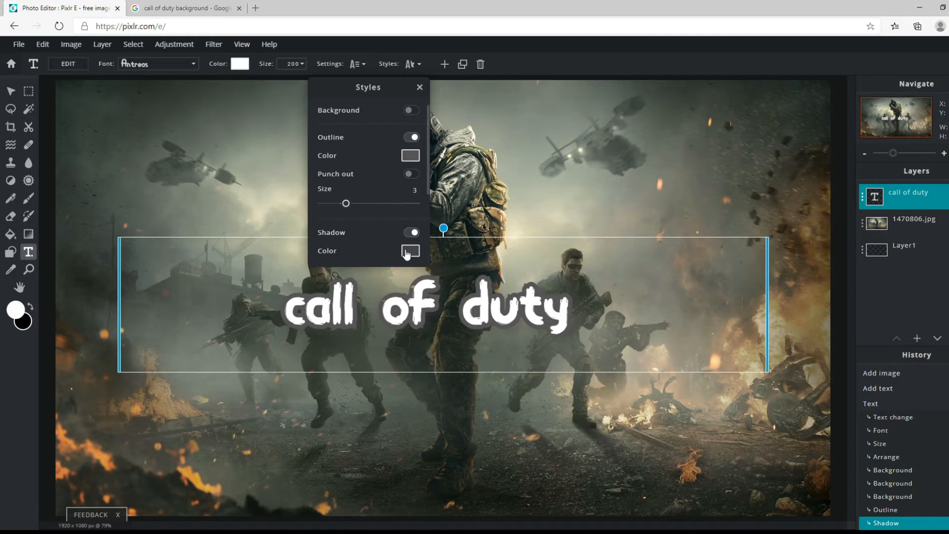
left_click(409, 252)
left_click(513, 295)
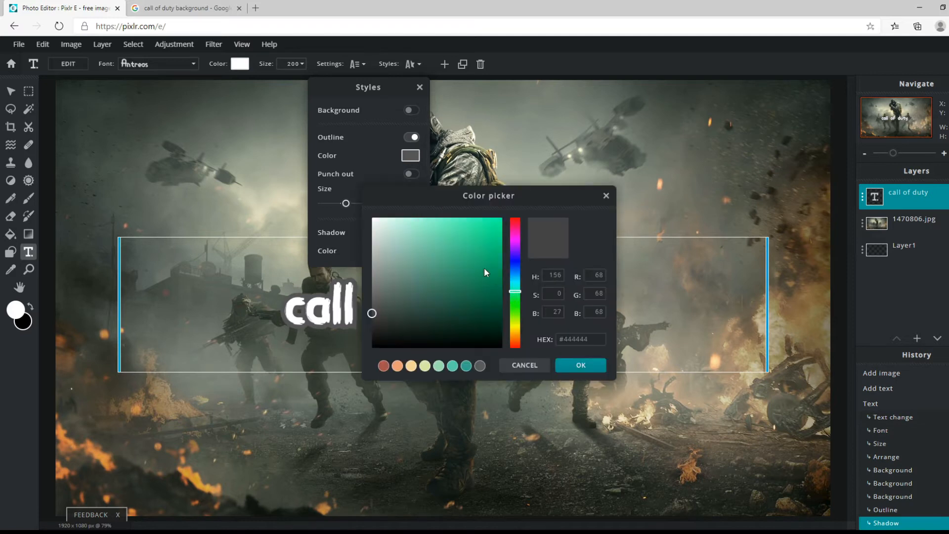
left_click_drag(484, 268, 480, 246)
left_click(577, 368)
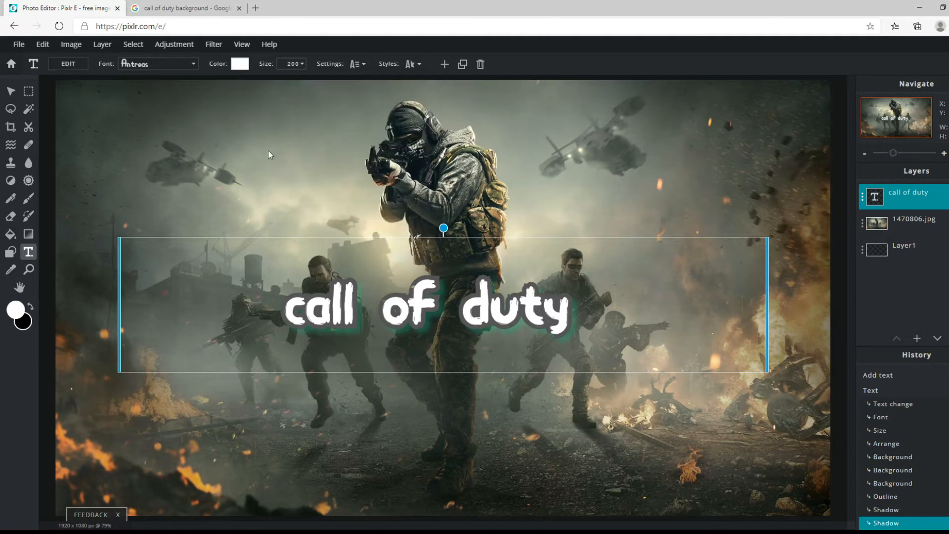
Set the fill color of the "call of duty" text to a strong blue and deselect the text.
left_click(240, 64)
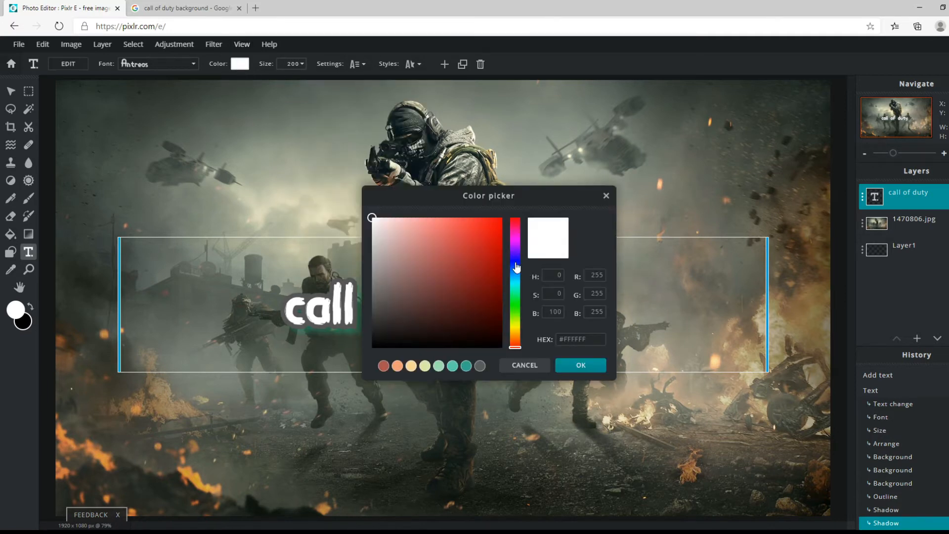
left_click(516, 267)
left_click(473, 251)
left_click(581, 365)
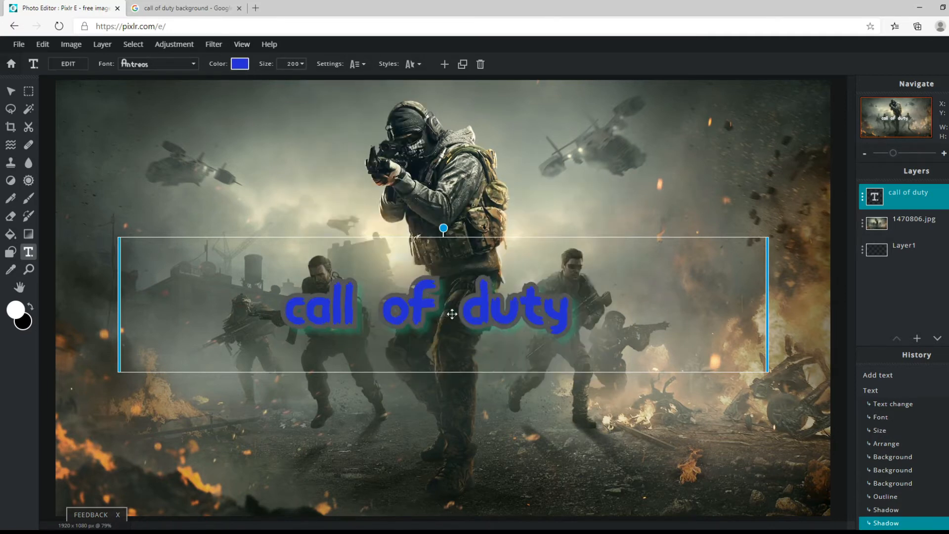
left_click(605, 196)
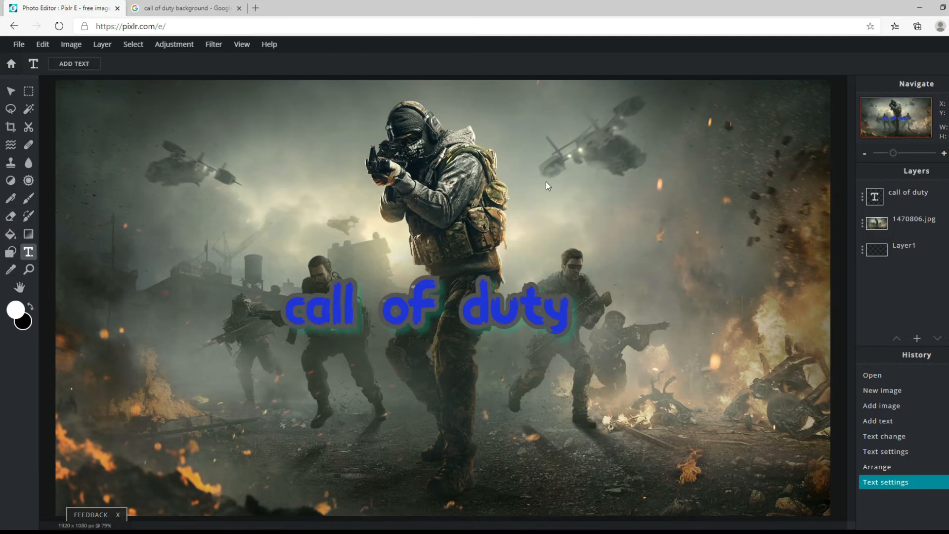
In the Google Images tab, search for "instagram logo png" and open the filled gradient logo from freepnglogos.com.
left_click(220, 15)
scroll(233, 74, "up", 3)
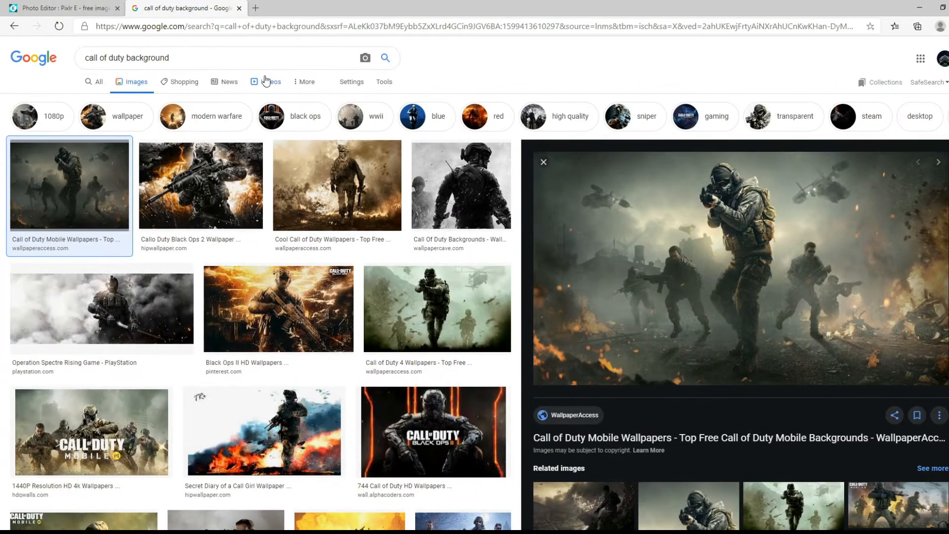
left_click(232, 58)
key("BackSpace")
key("BackSpace")
key("BackSpace")
key("BackSpace")
key("BackSpace")
key("BackSpace")
key("BackSpace")
key("BackSpace")
key("BackSpace")
key("BackSpace")
key("BackSpace")
key("BackSpace")
key("BackSpace")
key("BackSpace")
key("BackSpace")
key("BackSpace")
key("BackSpace")
key("BackSpace")
key("BackSpace")
key("BackSpace")
key("BackSpace")
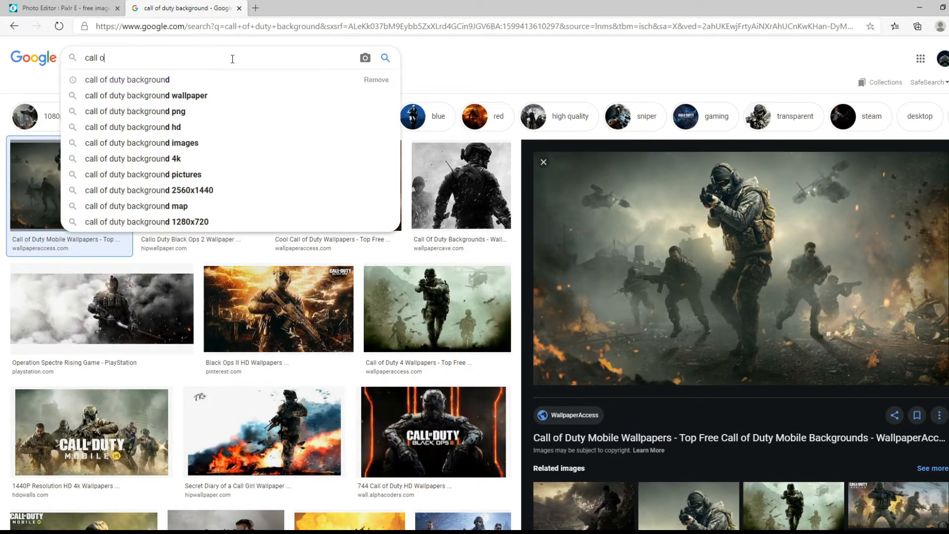
type("inst")
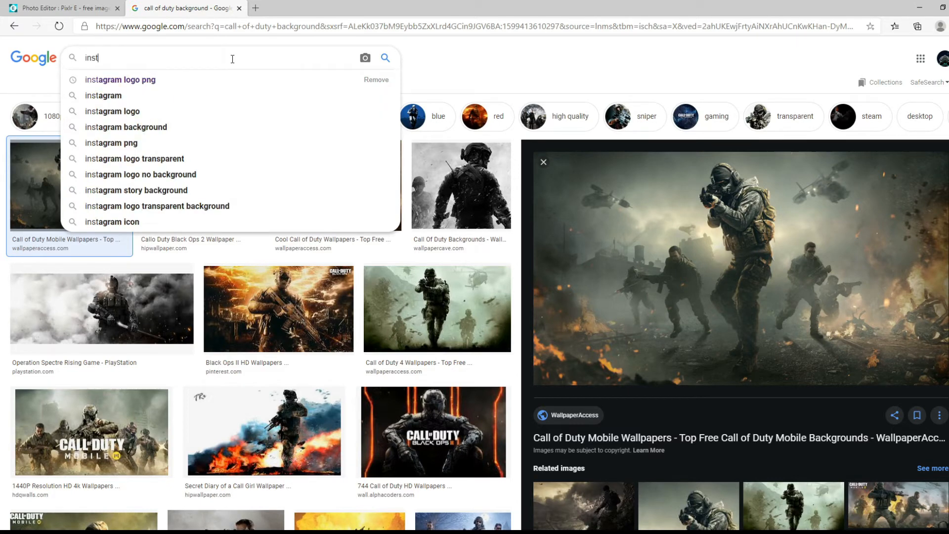
left_click(271, 80)
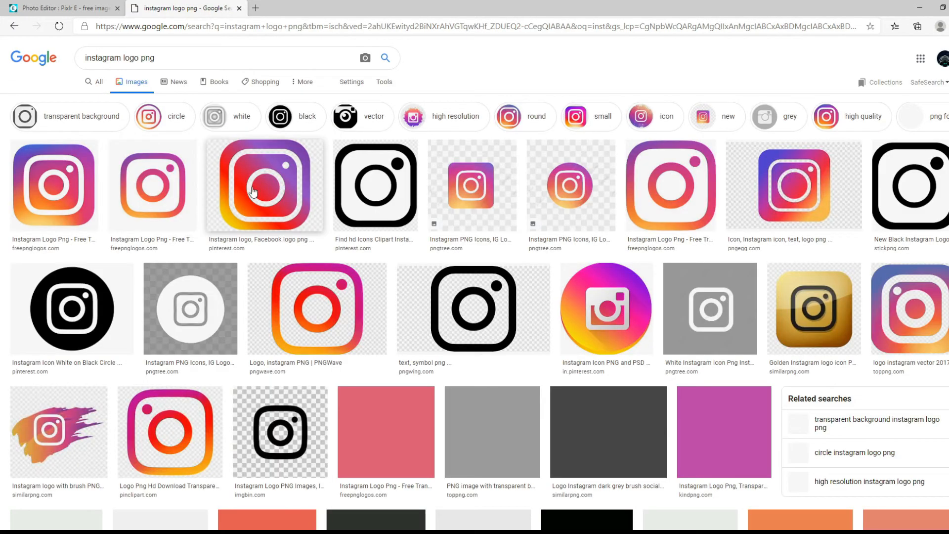
left_click(146, 194)
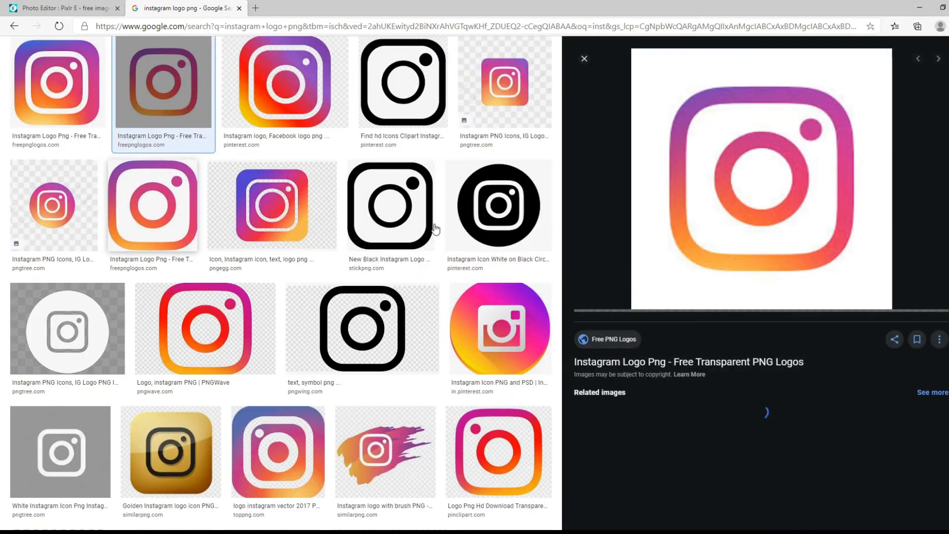
left_click(57, 83)
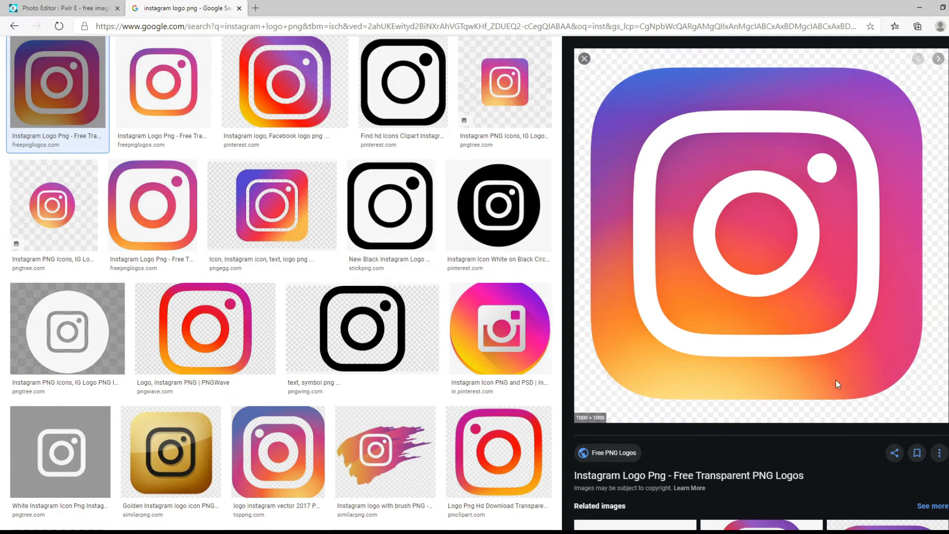
Back in Pixlr E, add the black circular Instagram logo to the thumbnail as a layer from its image URL.
left_click(72, 4)
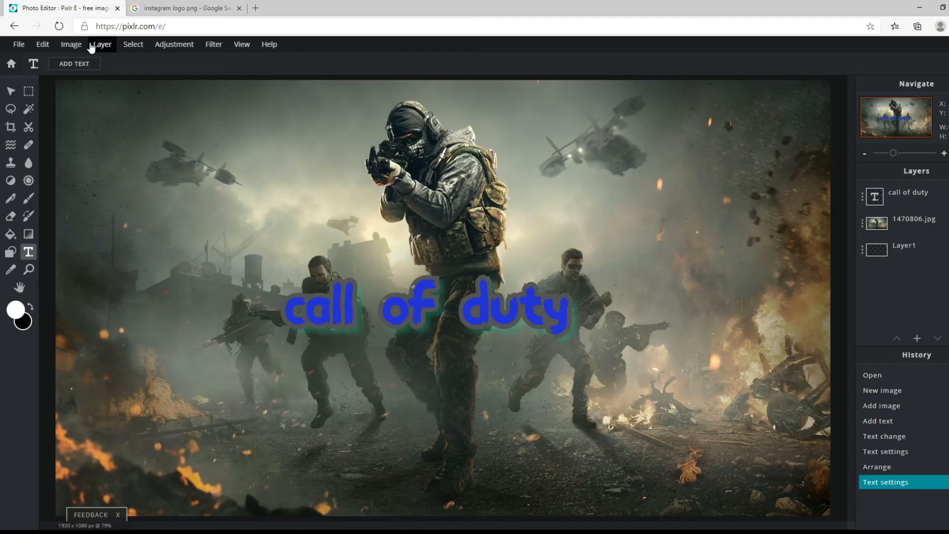
left_click(104, 49)
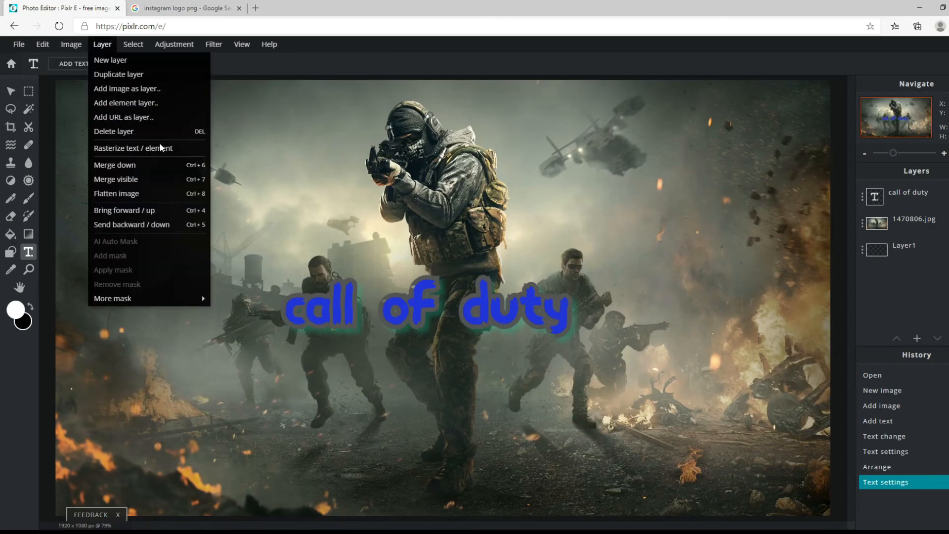
left_click(127, 119)
left_click(518, 288)
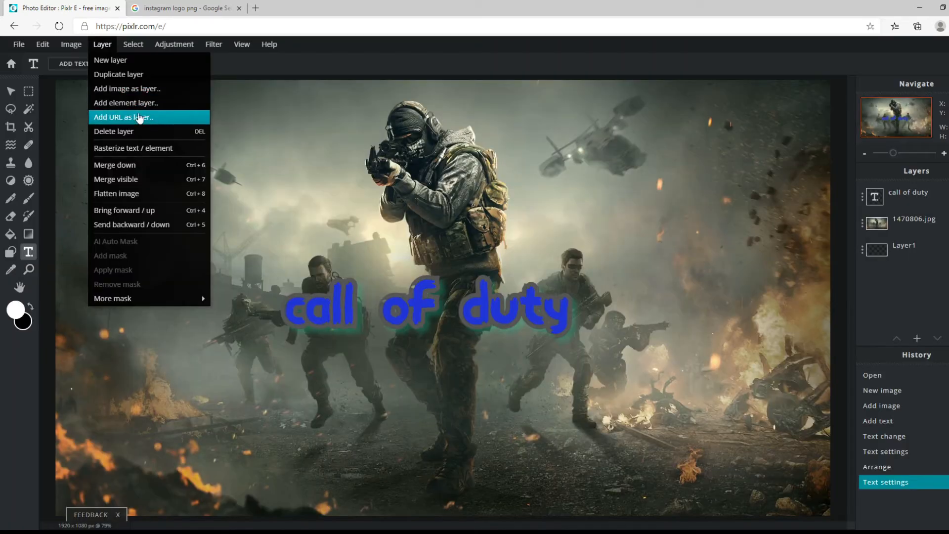
left_click(134, 116)
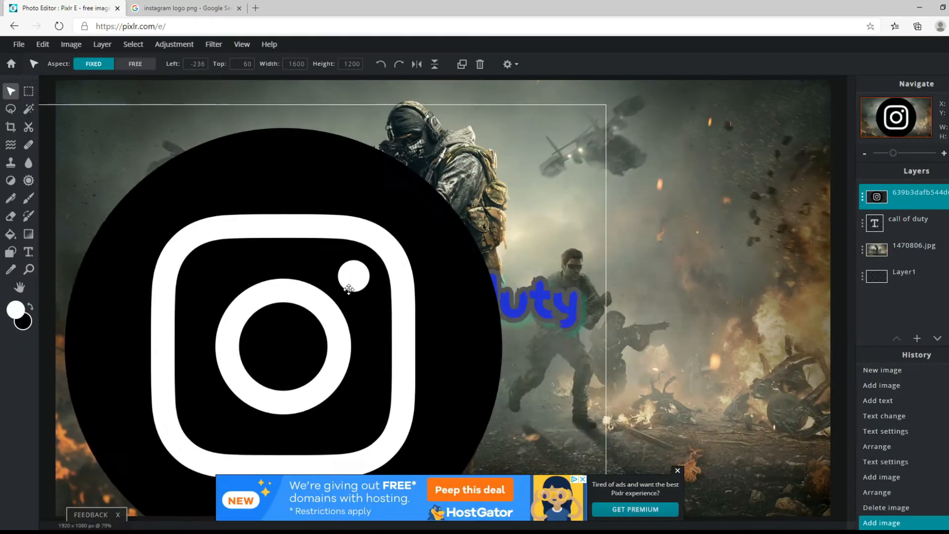
Shrink the Instagram logo proportionally to about 325 × 244 px, place it in the upper-left corner of the image and deselect it.
left_click_drag(327, 183, 502, 332)
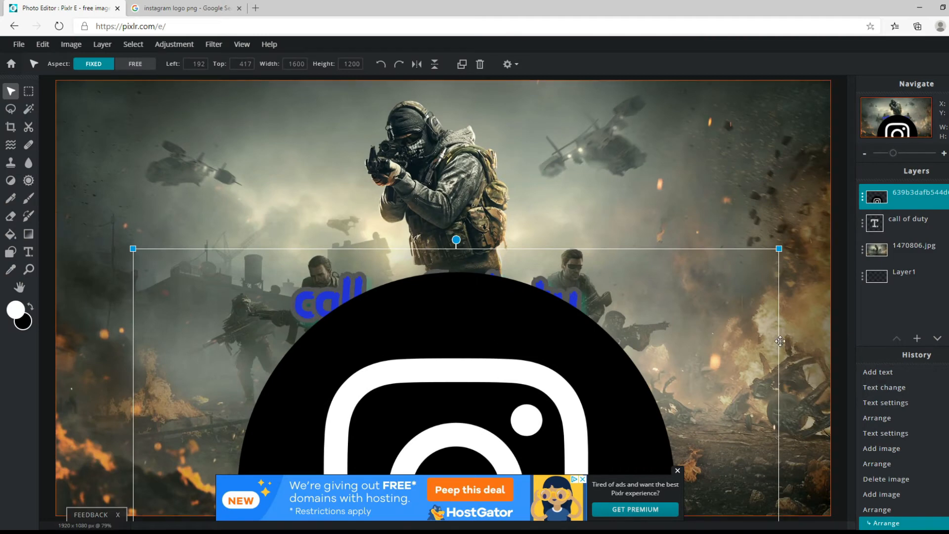
left_click_drag(773, 254, 593, 329)
left_click_drag(392, 418, 459, 118)
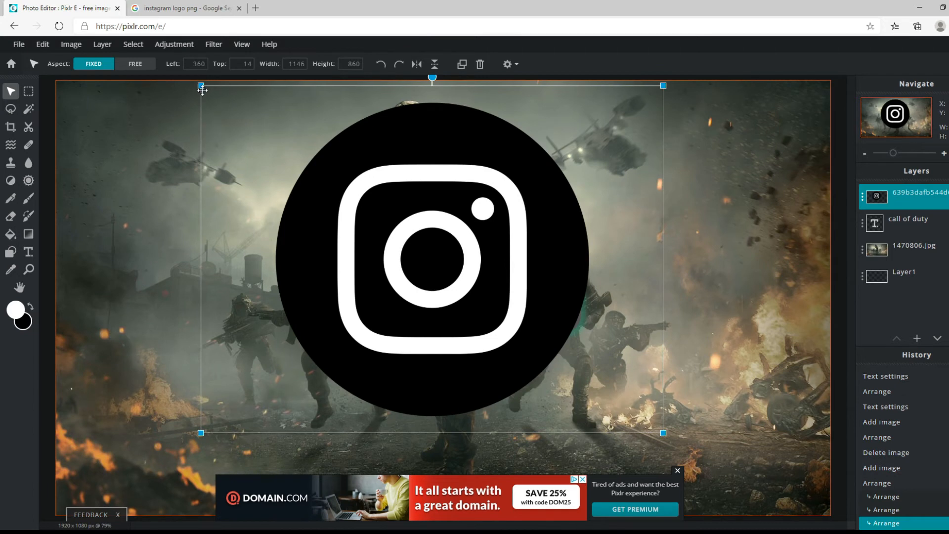
left_click_drag(202, 92, 202, 93)
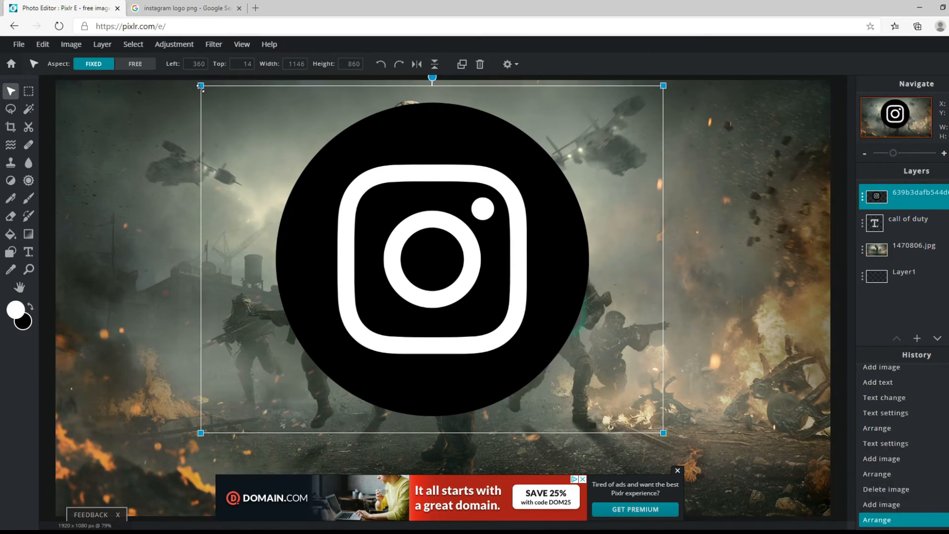
left_click_drag(201, 89, 596, 275)
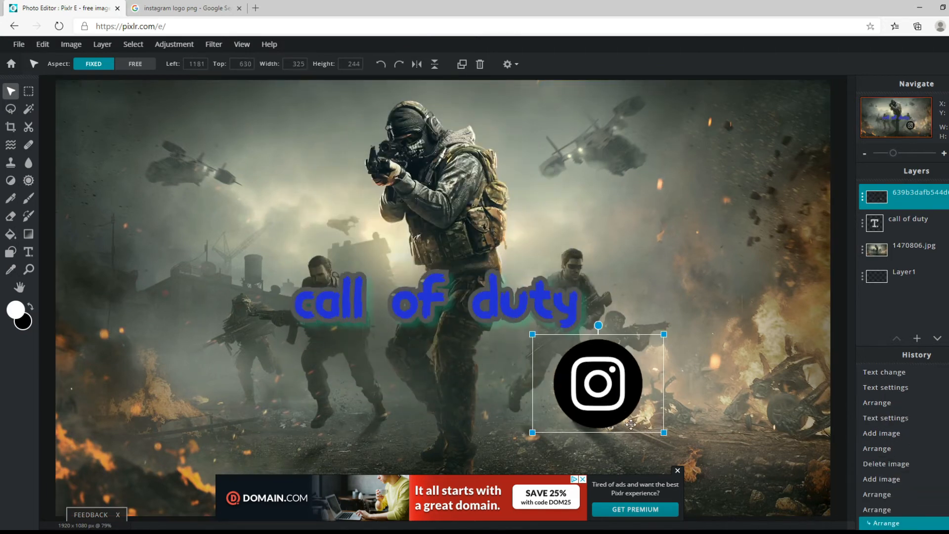
left_click_drag(630, 424, 128, 179)
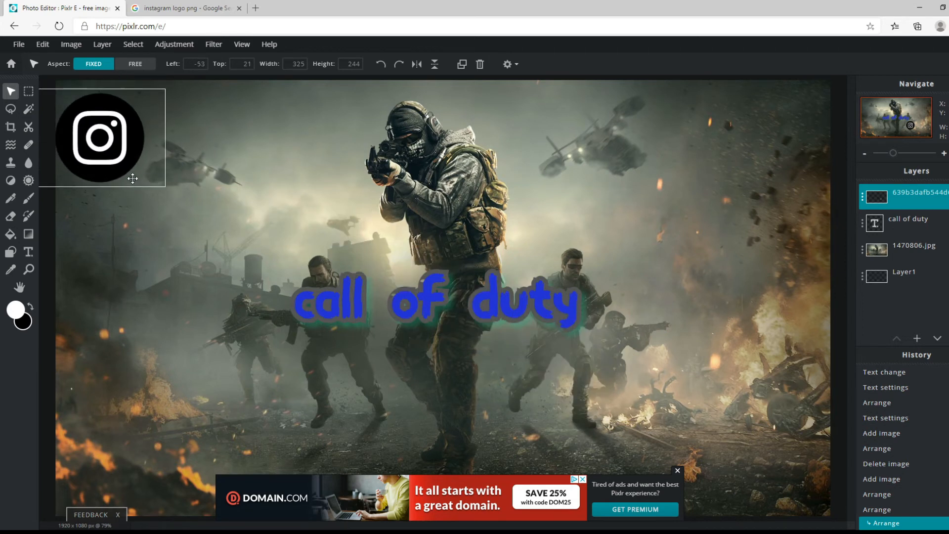
left_click(148, 292)
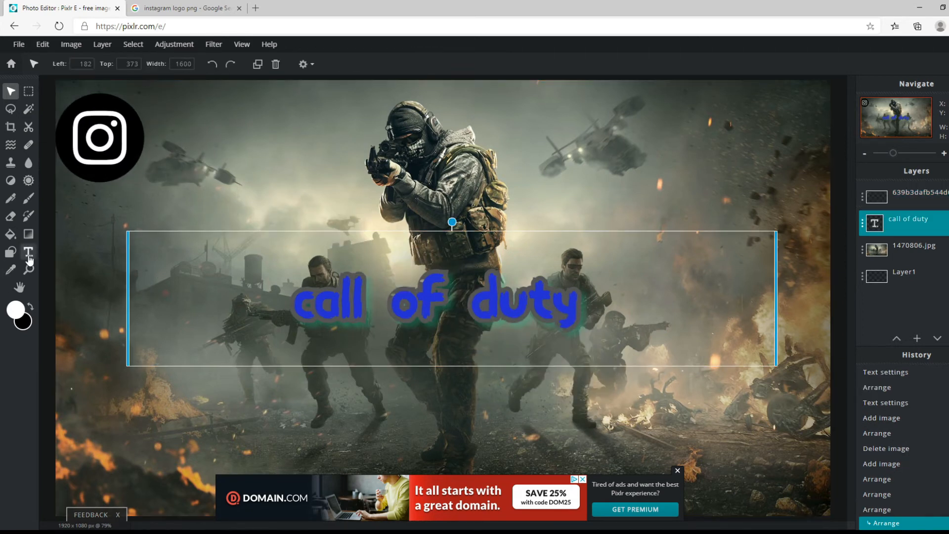
Add another text layer to the image, separate from the "call of duty" title.
left_click(28, 252)
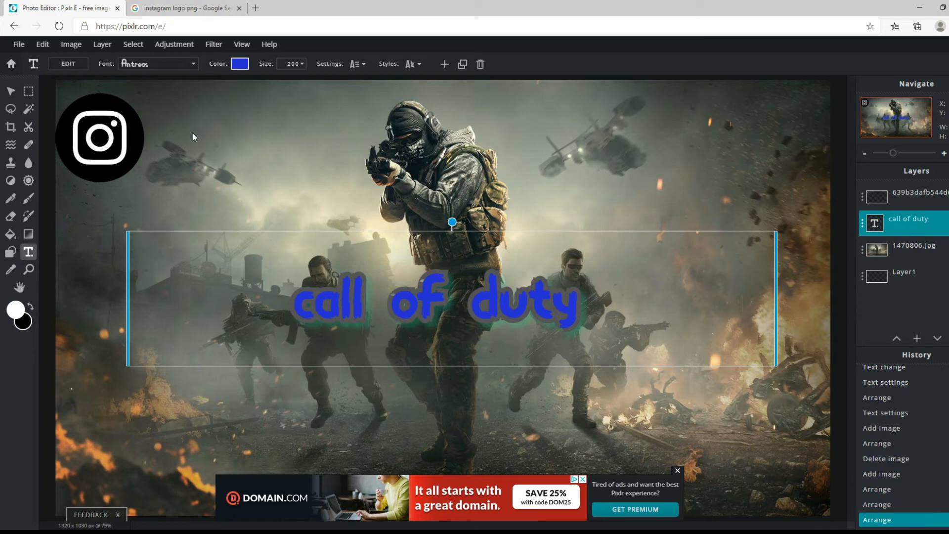
left_click(173, 123)
left_click(168, 125)
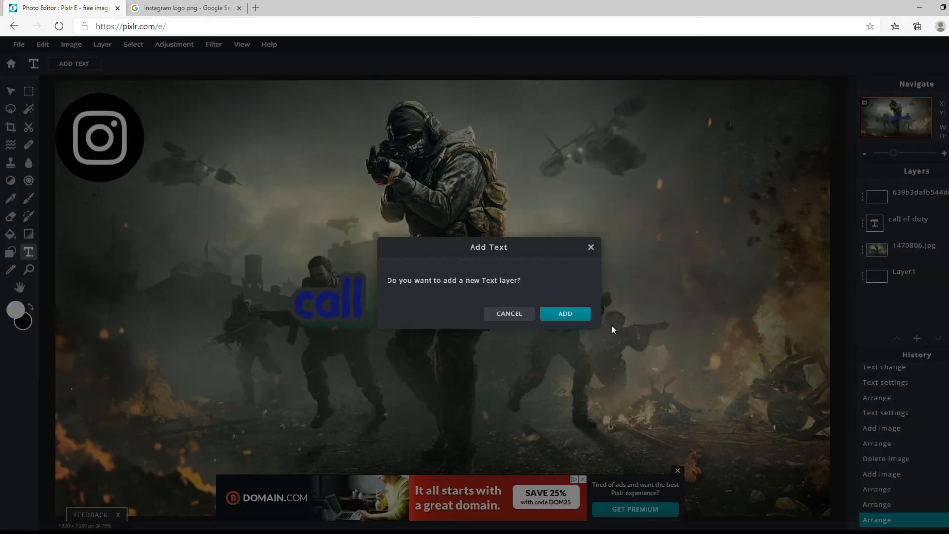
left_click(572, 314)
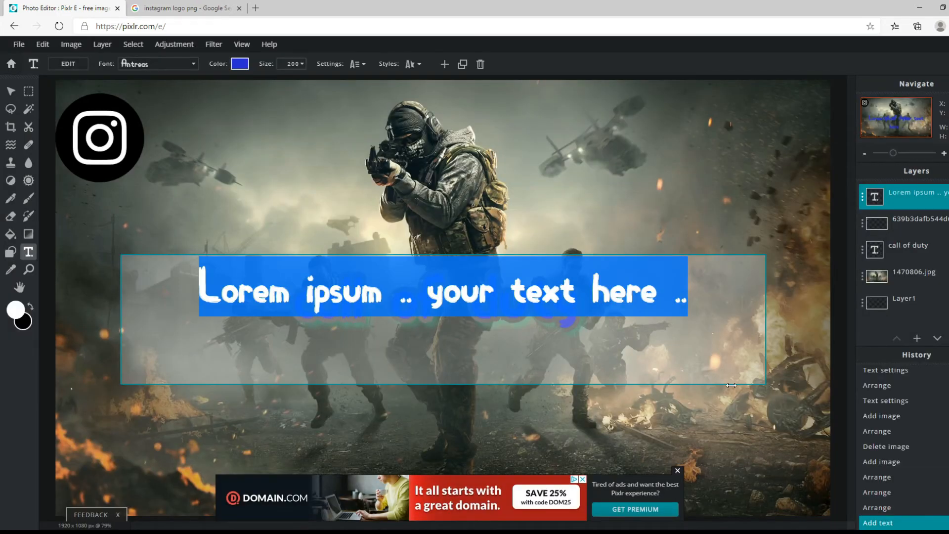
left_click(703, 314)
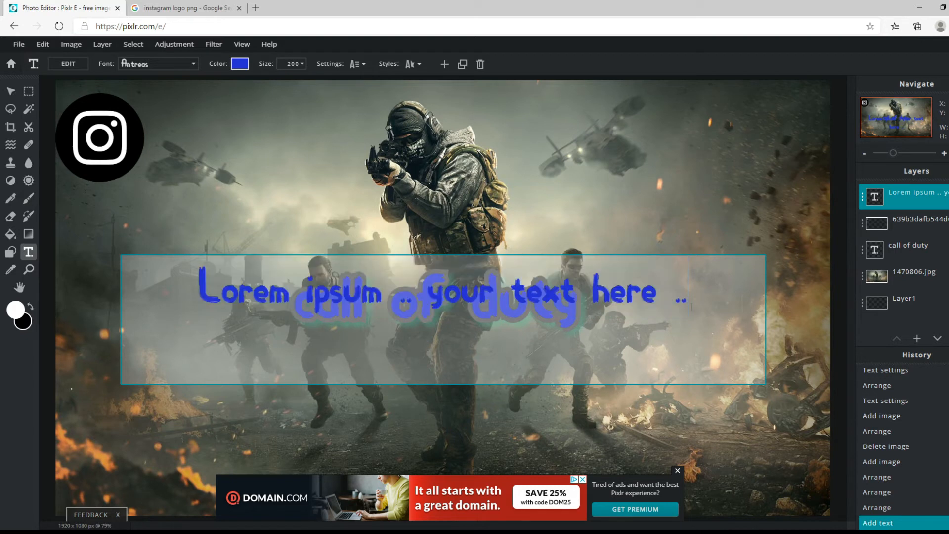
key("BackSpace")
key("BackSpace")
key("BackSpace")
key("BackSpace")
key("BackSpace")
key("BackSpace")
key("BackSpace")
key("BackSpace")
key("BackSpace")
key("BackSpace")
key("BackSpace")
key("BackSpace")
key("BackSpace")
key("BackSpace")
key("BackSpace")
key("BackSpace")
key("BackSpace")
key("BackSpace")
key("BackSpace")
key("BackSpace")
key("BackSpace")
key("BackSpace")
key("BackSpace")
key("BackSpace")
key("BackSpace")
key("BackSpace")
key("BackSpace")
key("BackSpace")
key("BackSpace")
key("BackSpace")
key("BackSpace")
key("BackSpace")
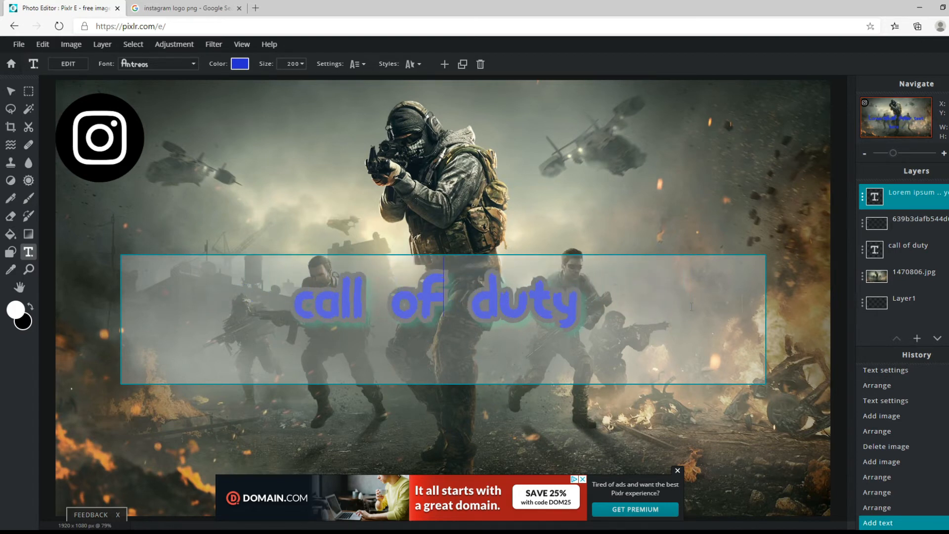
type("@")
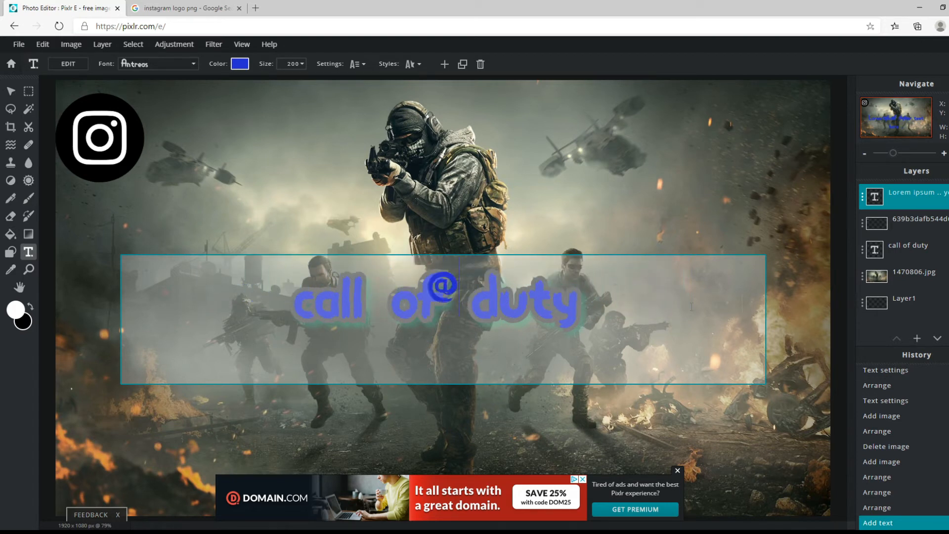
type("kodkdo")
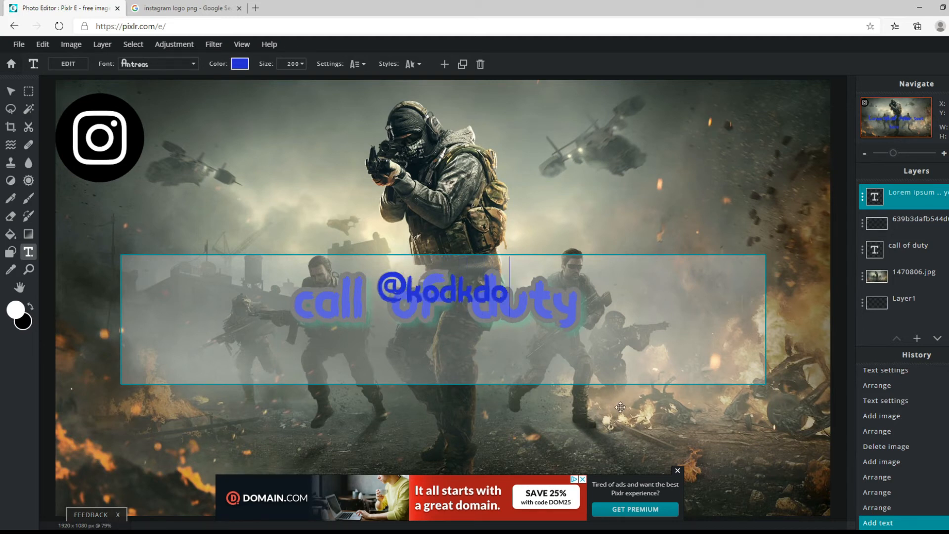
left_click_drag(534, 319, 477, 277)
left_click(652, 249)
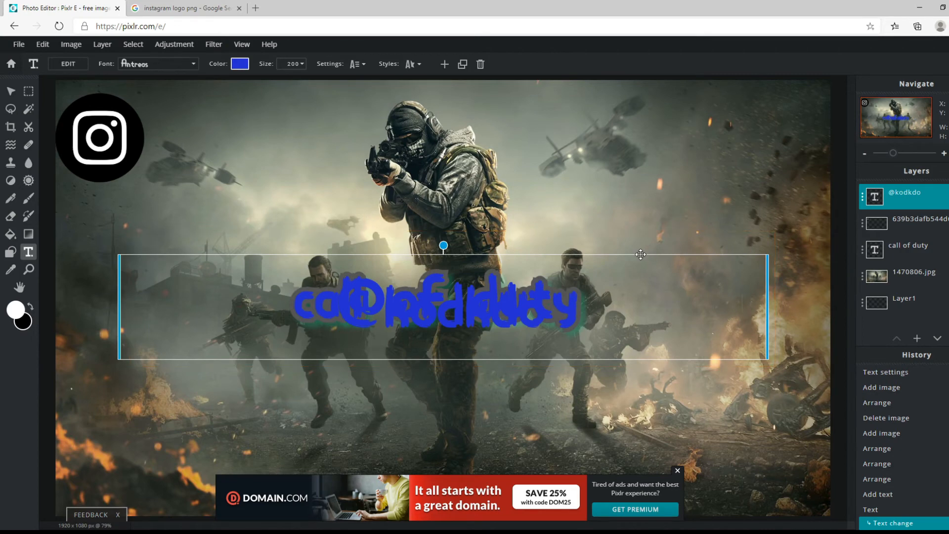
left_click_drag(651, 249, 517, 72)
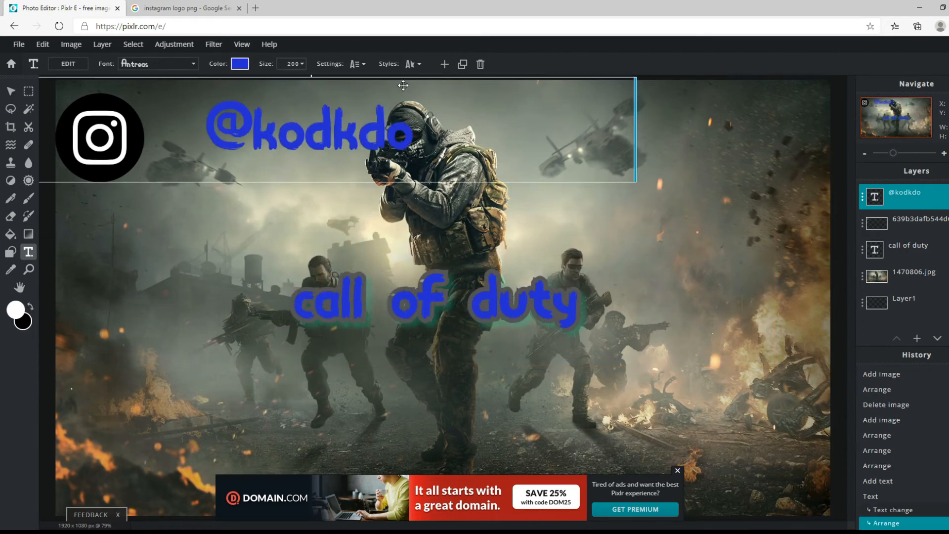
left_click_drag(402, 93, 346, 103)
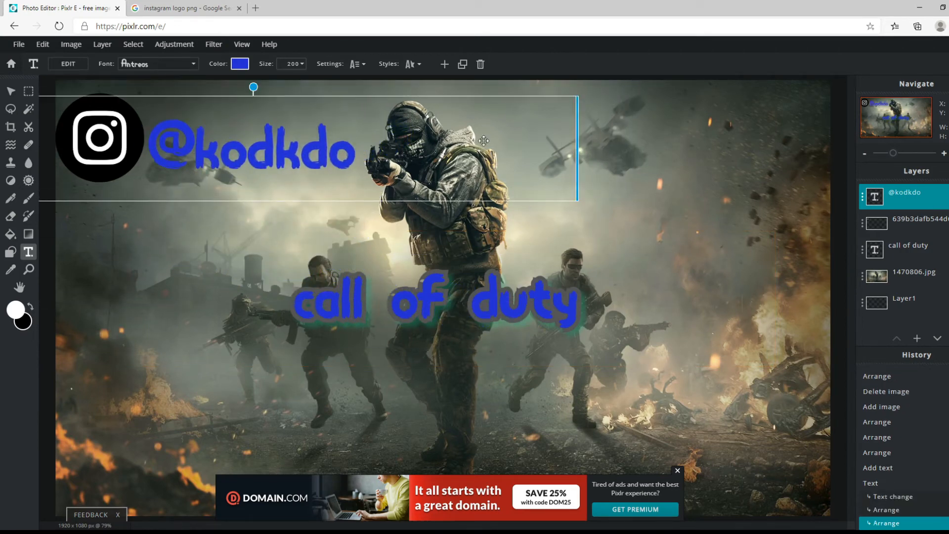
left_click(687, 165)
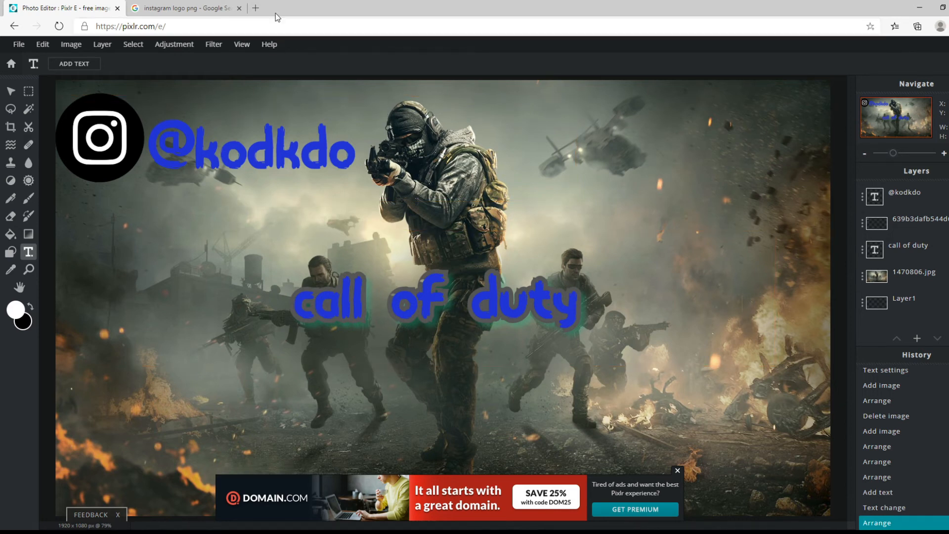
Close the Google Images search tab and dismiss the advertisement banner over the image.
left_click(239, 8)
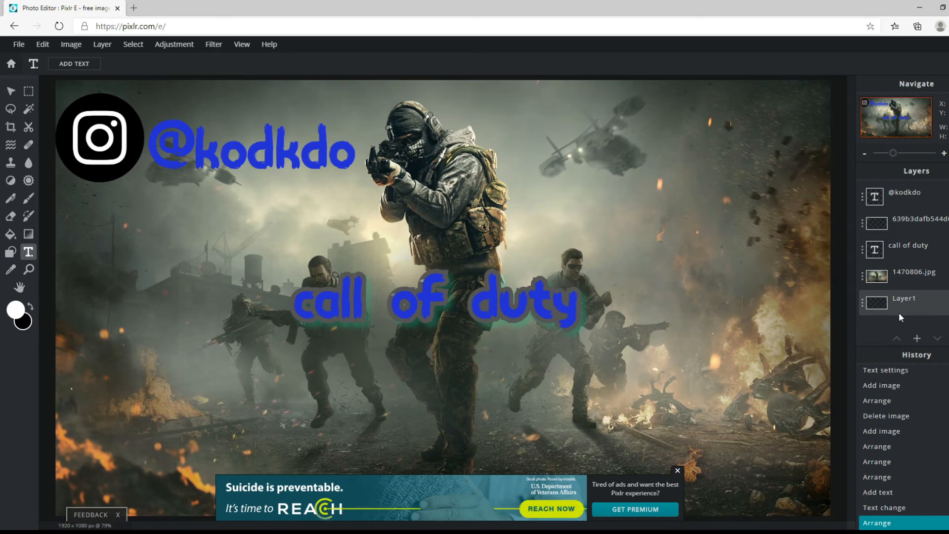
left_click(678, 470)
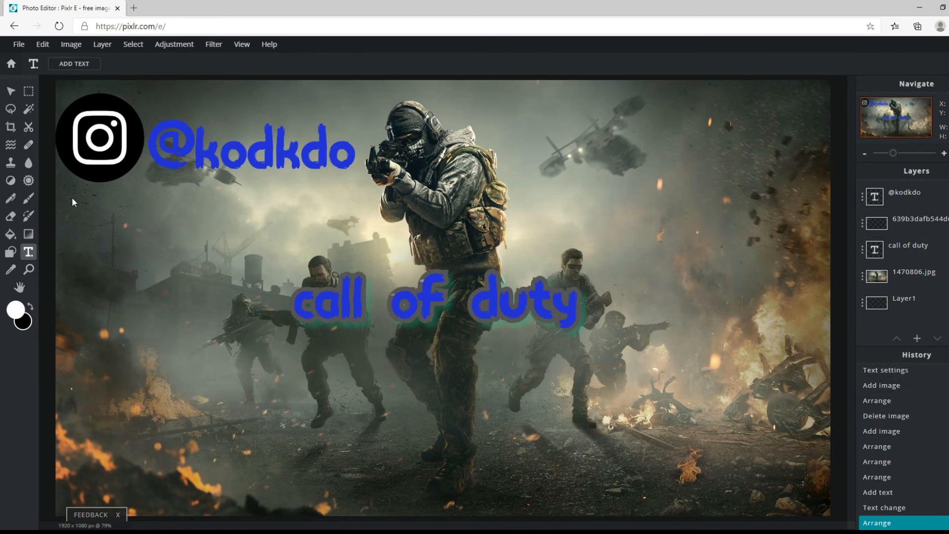
Download the image as a JPG named "thumbnail" at 1920 × 1080 px, adjusting the quality within the high range, and close the save dialog.
left_click(19, 44)
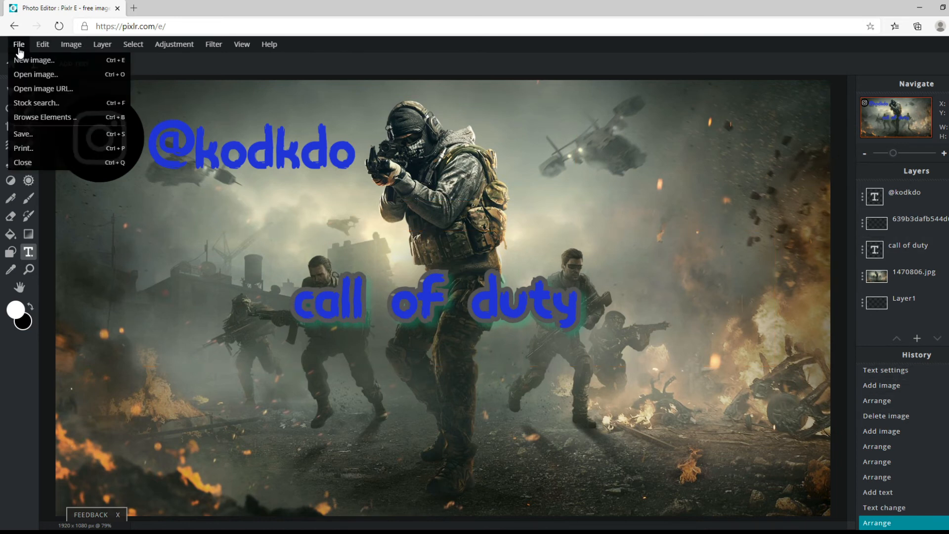
left_click(56, 139)
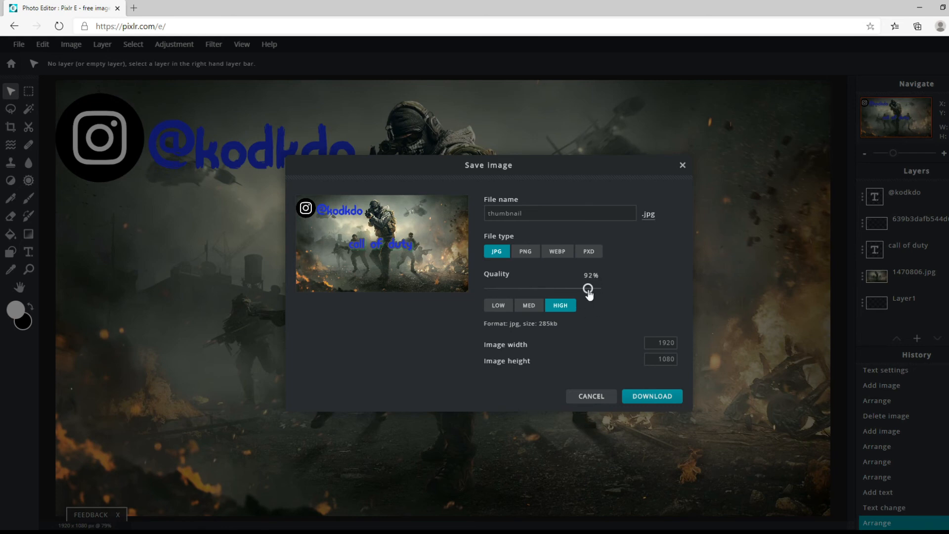
mouse_move(587, 291)
left_mouse_down()
mouse_move(600, 292)
mouse_move(591, 291)
left_mouse_up()
left_click(651, 398)
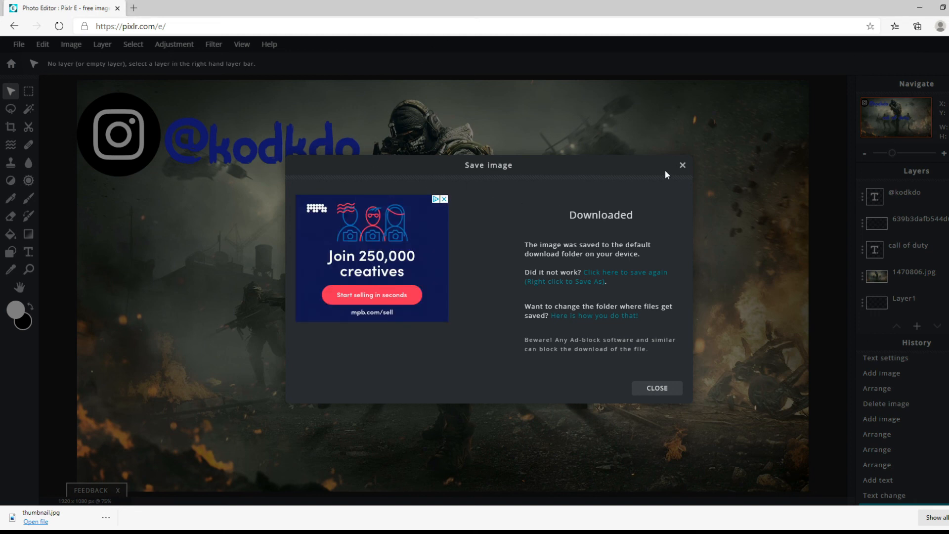
left_click(682, 165)
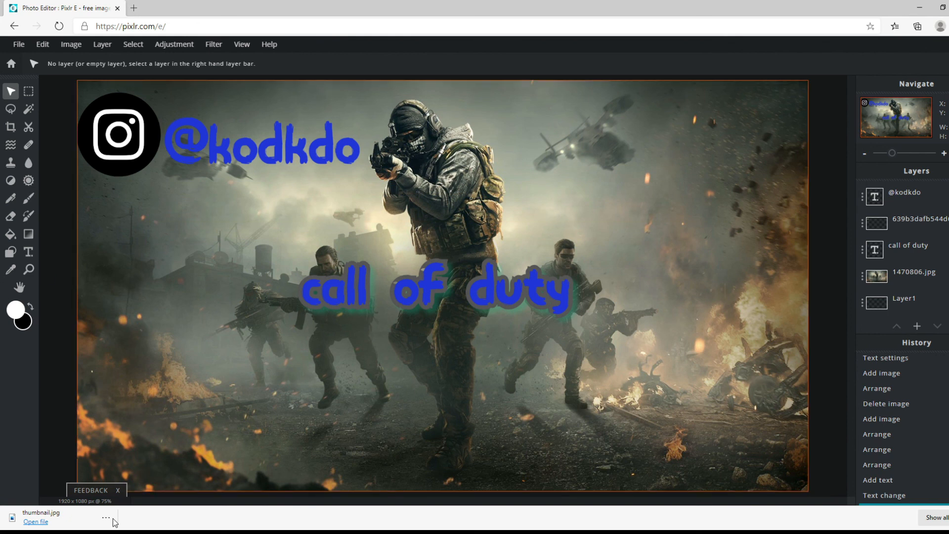
left_click(742, 389)
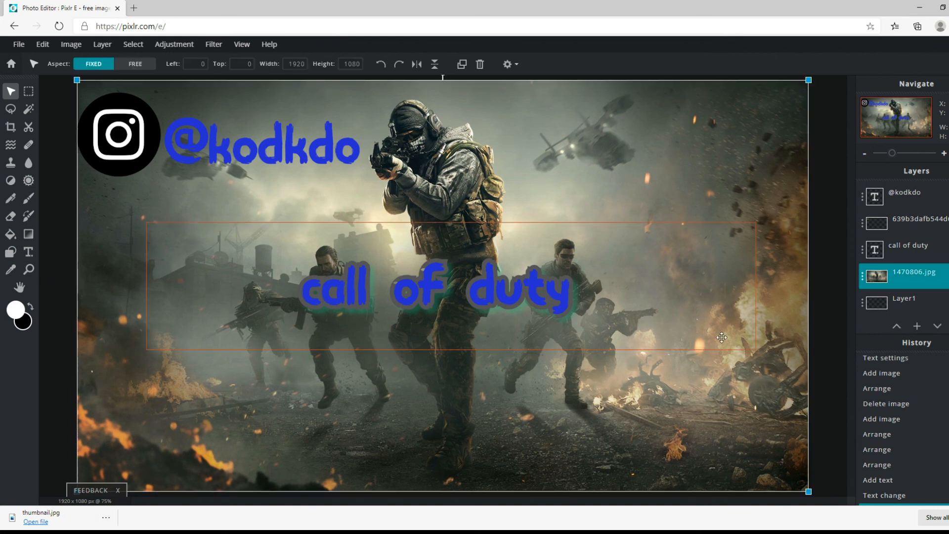